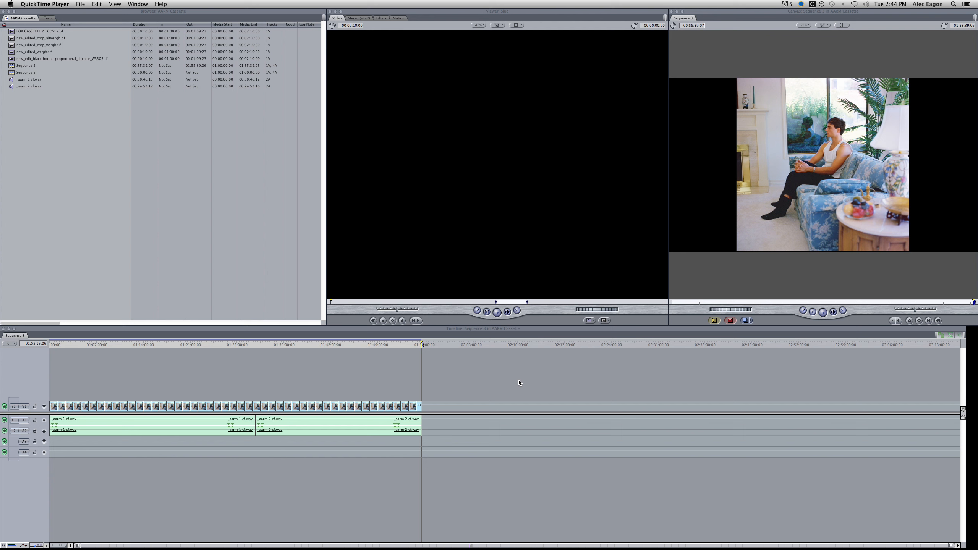
- Review Sequence 3's settings, including frame size and aspect ratio options, and accept them as they are
{"action": "left_click", "coordinate": [287, 245]}
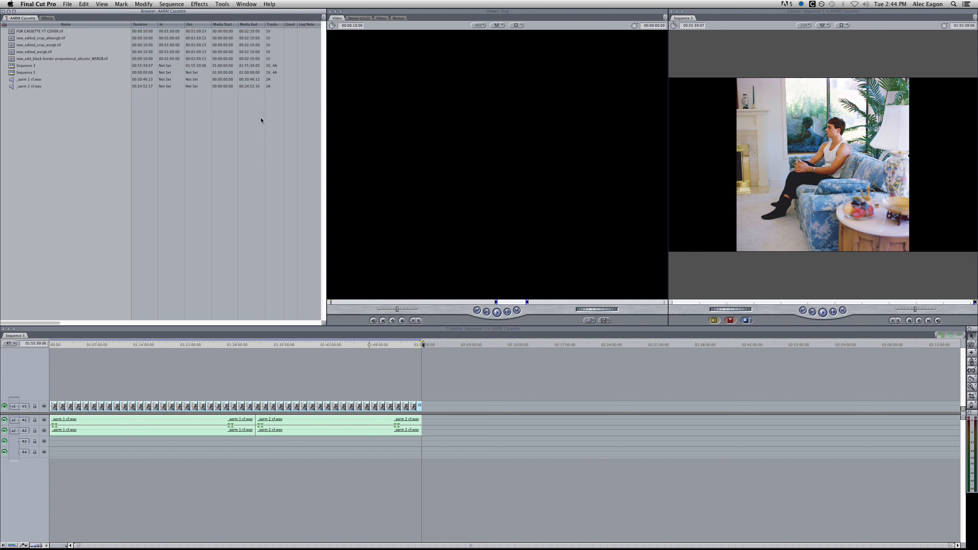
{"action": "left_click", "coordinate": [298, 343]}
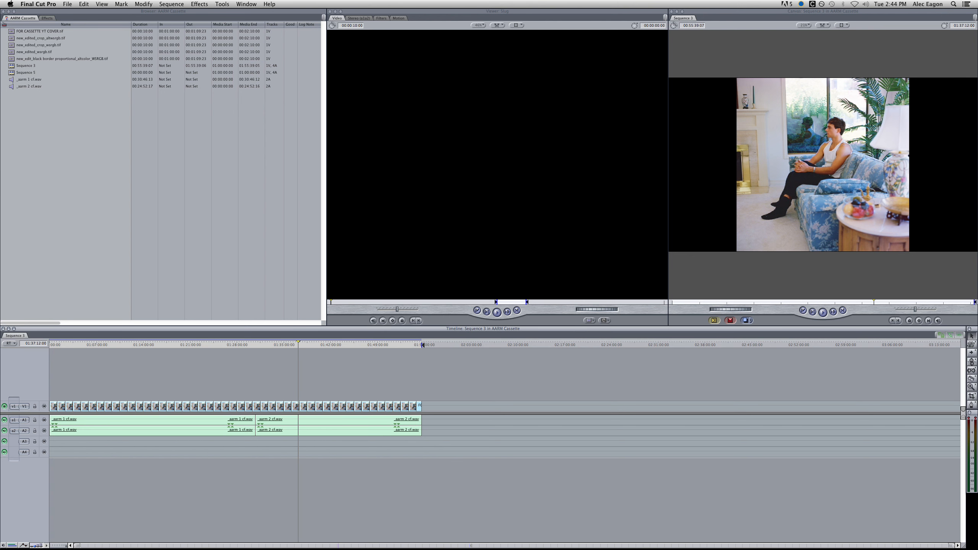
{"action": "left_click", "coordinate": [171, 4]}
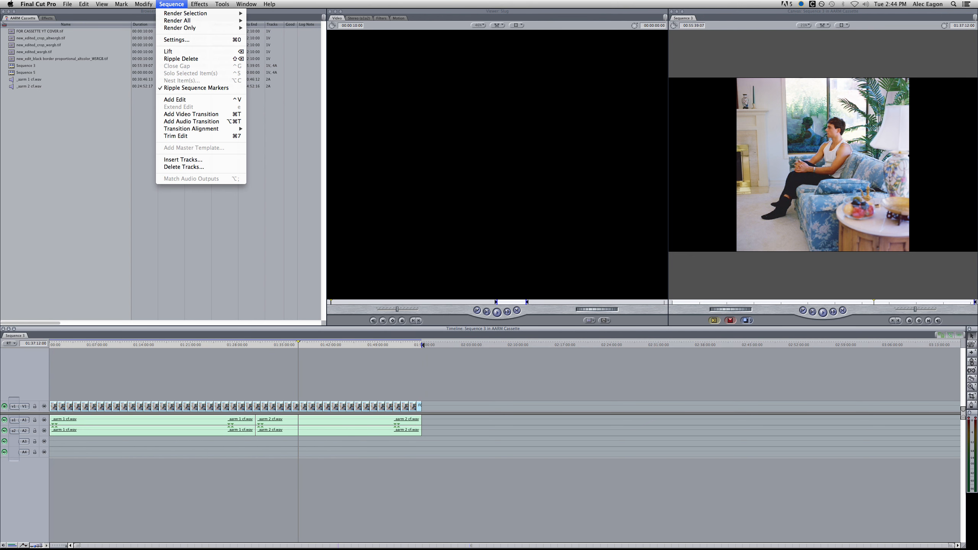
{"action": "left_click", "coordinate": [181, 40]}
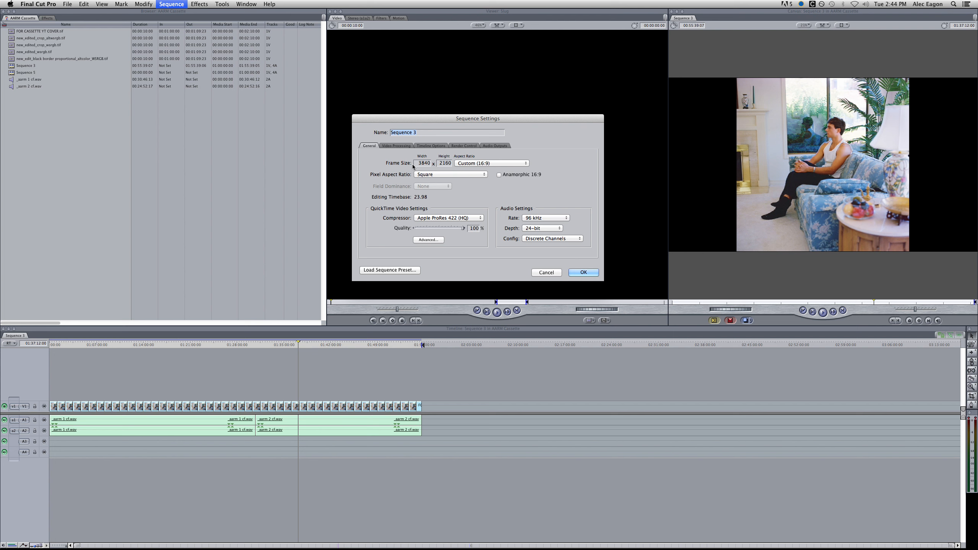
{"action": "left_click", "coordinate": [487, 166]}
{"action": "left_click", "coordinate": [489, 164]}
{"action": "left_click", "coordinate": [581, 273]}
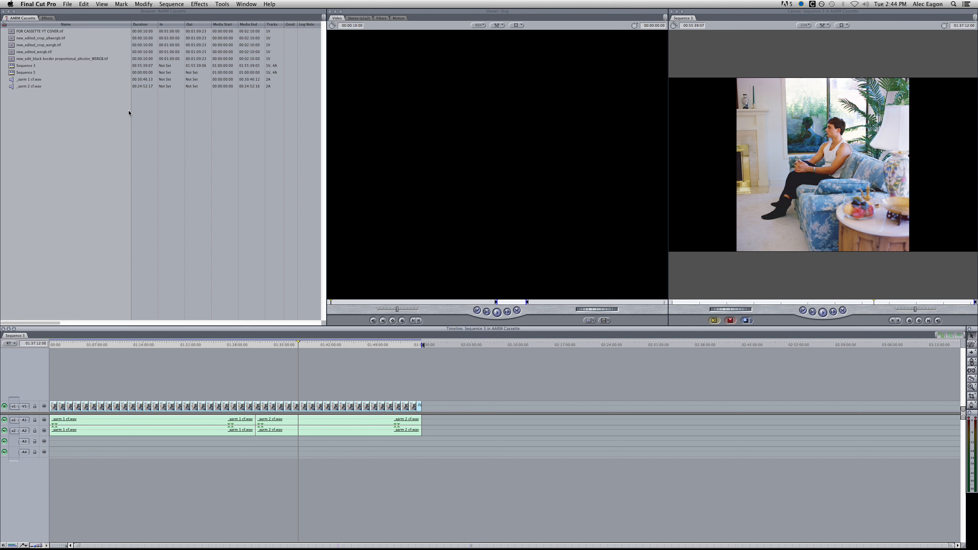
{"action": "left_click", "coordinate": [52, 39]}
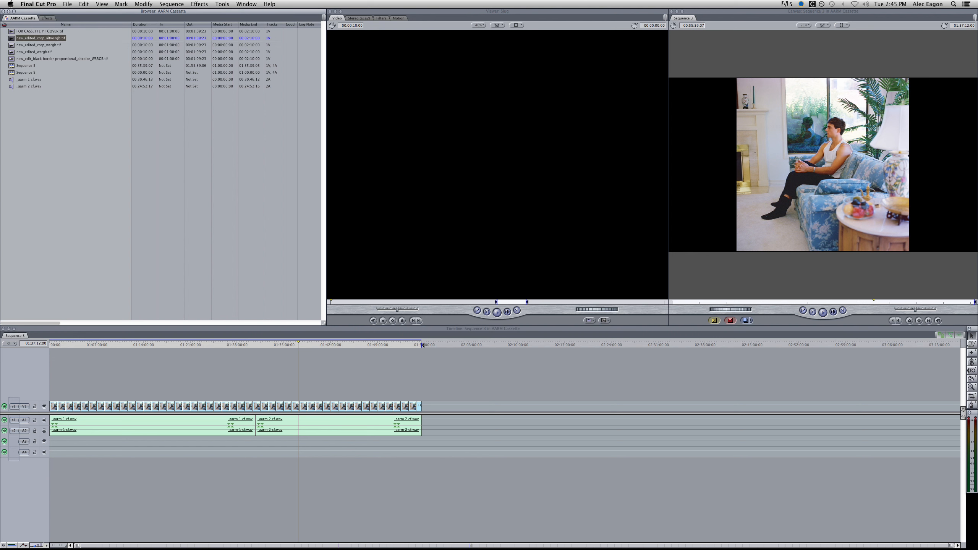
{"action": "left_click", "coordinate": [67, 4]}
{"action": "mouse_move", "coordinate": [91, 117]}
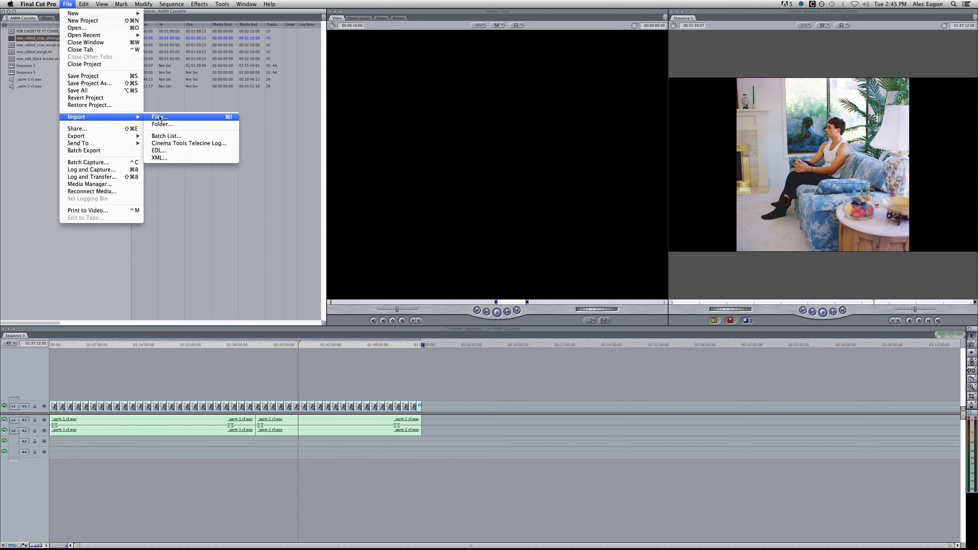
{"action": "left_click", "coordinate": [35, 126]}
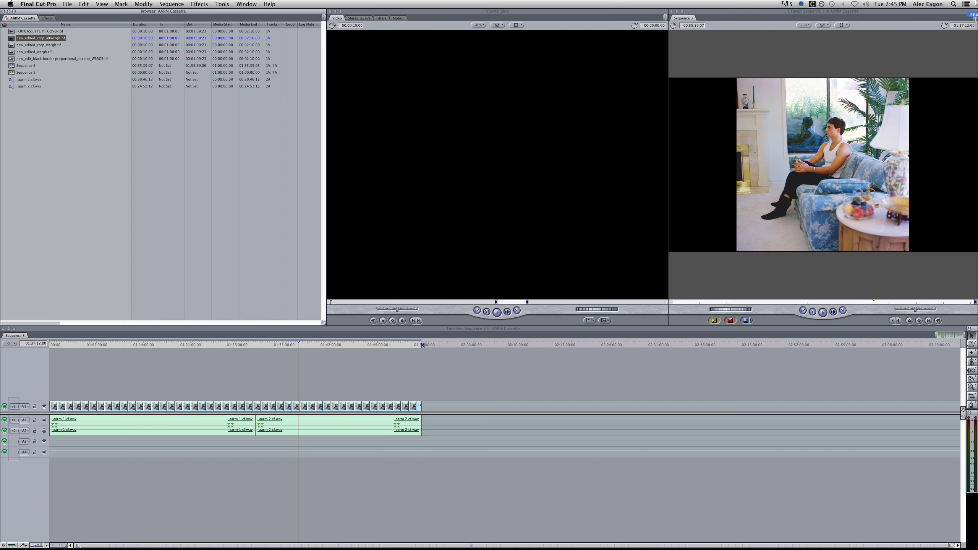
{"action": "left_click_drag", "start_coordinate": [897, 29], "coordinate": [57, 181]}
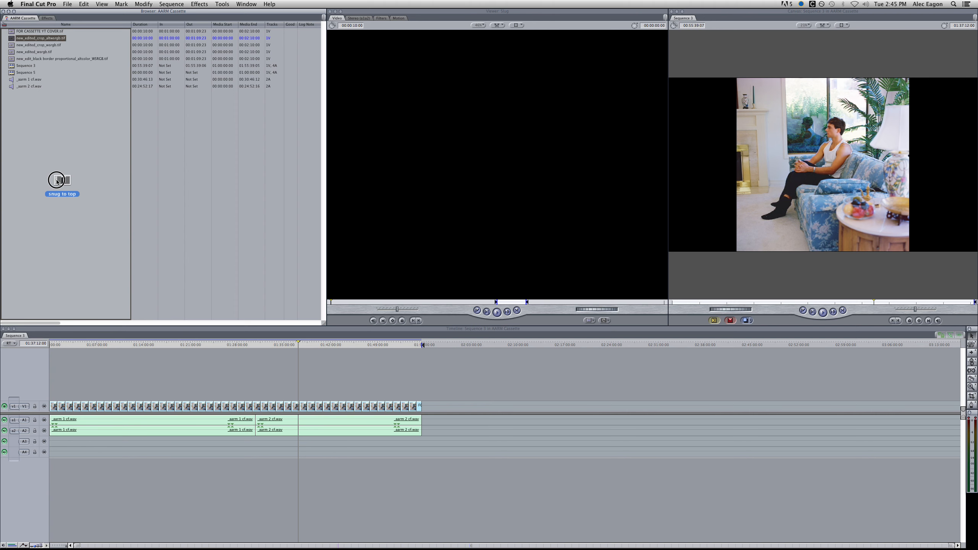
{"action": "key", "text": "F11"}
{"action": "left_click_drag", "start_coordinate": [56, 181], "coordinate": [779, 139]}
{"action": "key", "text": "F11"}
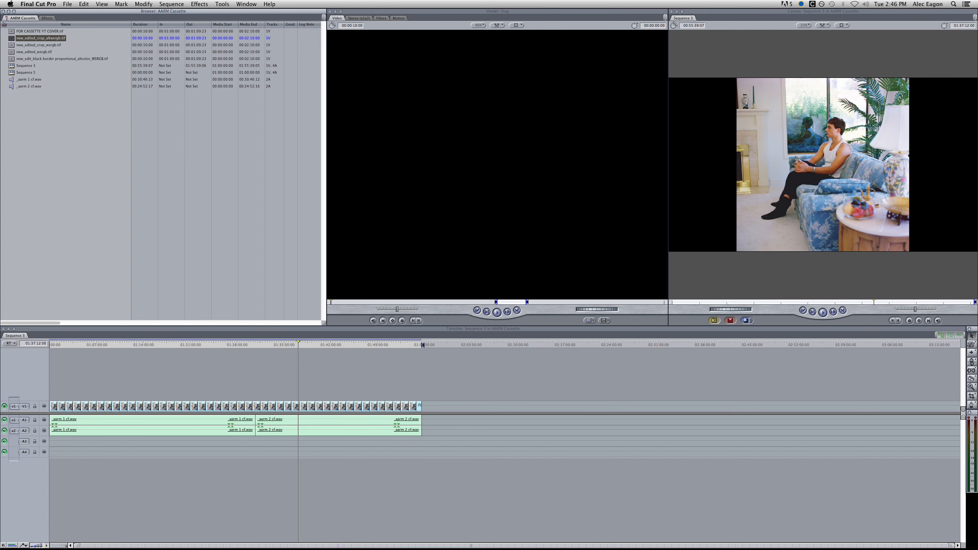
- Check the gamma level options for imported stills and RGB video in the user editing preferences, keeping 2.22
{"action": "left_click", "coordinate": [40, 4]}
{"action": "left_click", "coordinate": [47, 26]}
{"action": "left_click", "coordinate": [307, 175]}
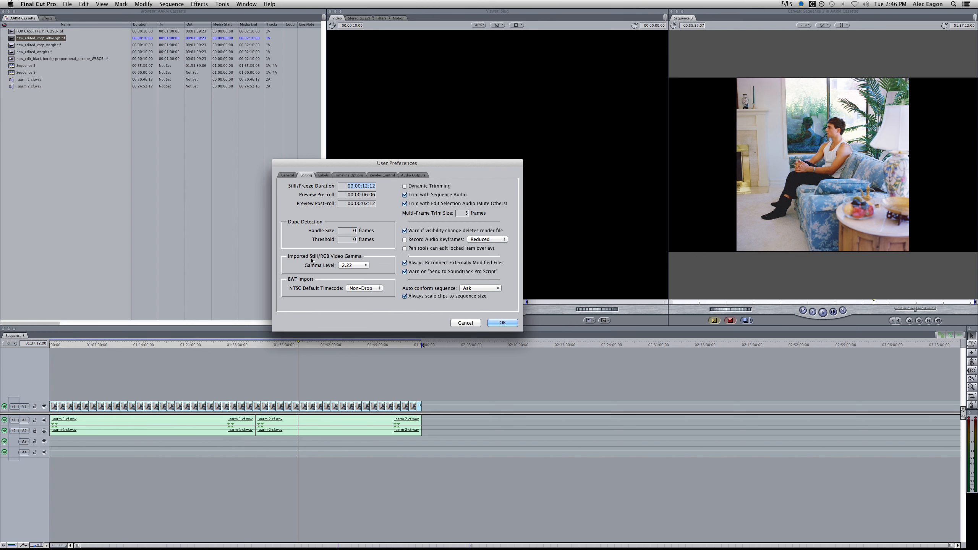
{"action": "left_click", "coordinate": [362, 265]}
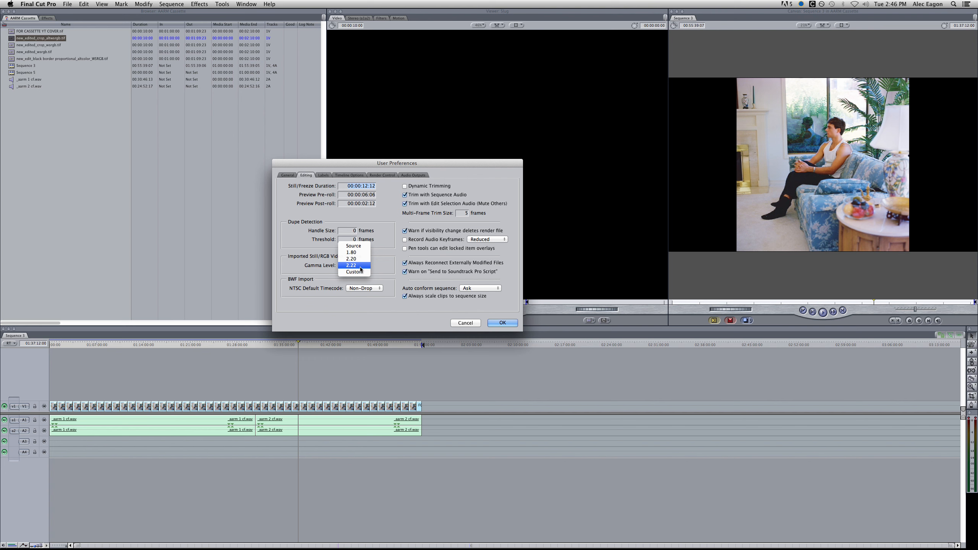
{"action": "left_click", "coordinate": [385, 267]}
{"action": "left_click", "coordinate": [502, 323]}
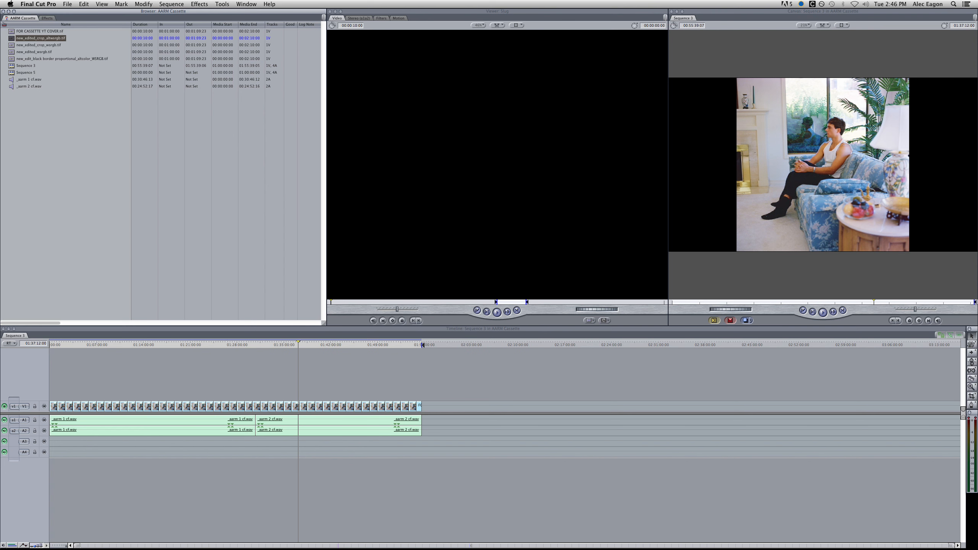
{"action": "left_click", "coordinate": [67, 4]}
{"action": "mouse_move", "coordinate": [128, 116]}
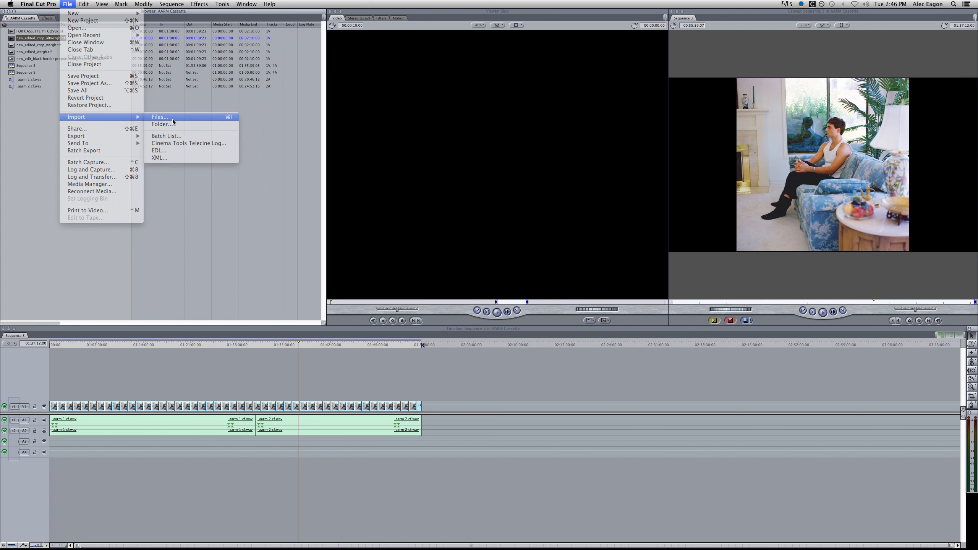
{"action": "left_click", "coordinate": [170, 117]}
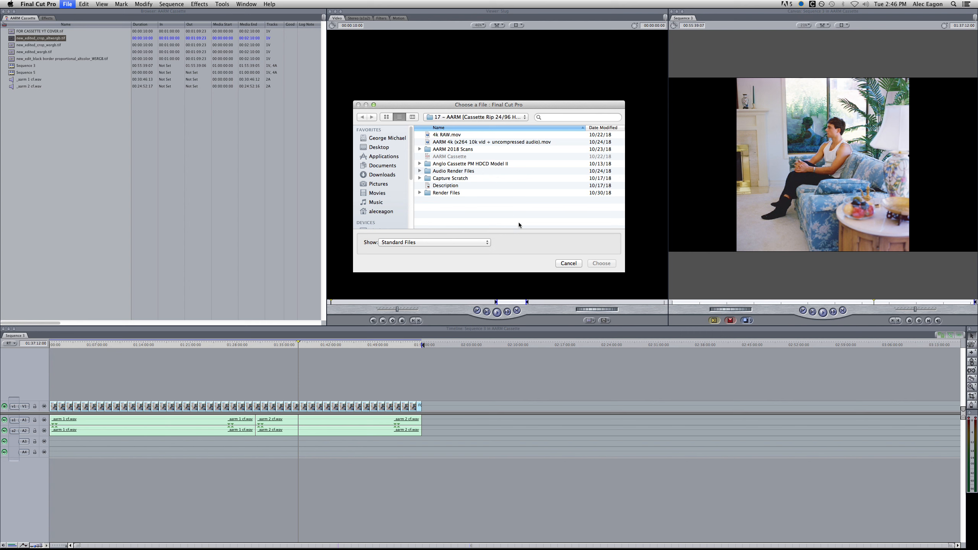
{"action": "left_click", "coordinate": [568, 263]}
- Look through the still images in the browser and open the alternate version of the new_edited_crop TIFF
{"action": "left_click", "coordinate": [31, 44]}
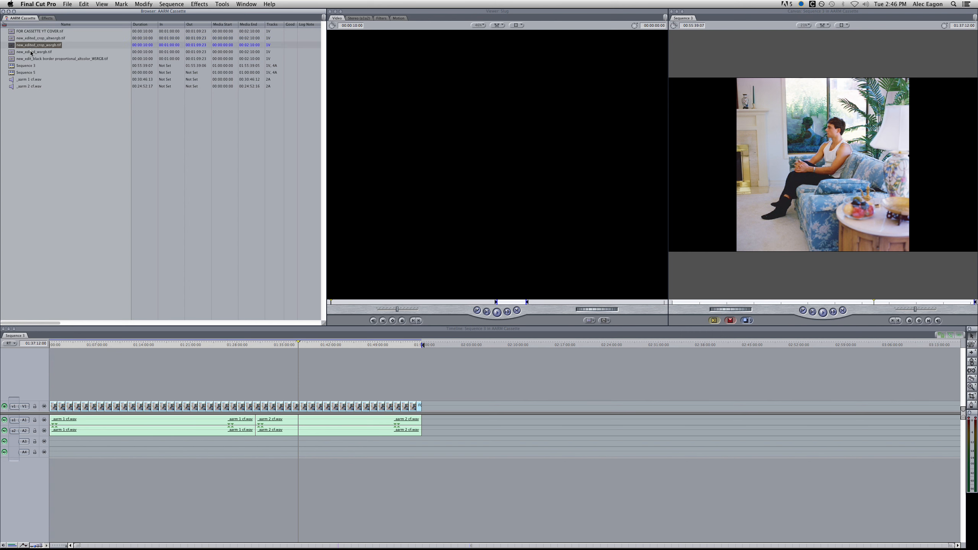
{"action": "left_click", "coordinate": [31, 59]}
{"action": "left_click", "coordinate": [26, 38]}
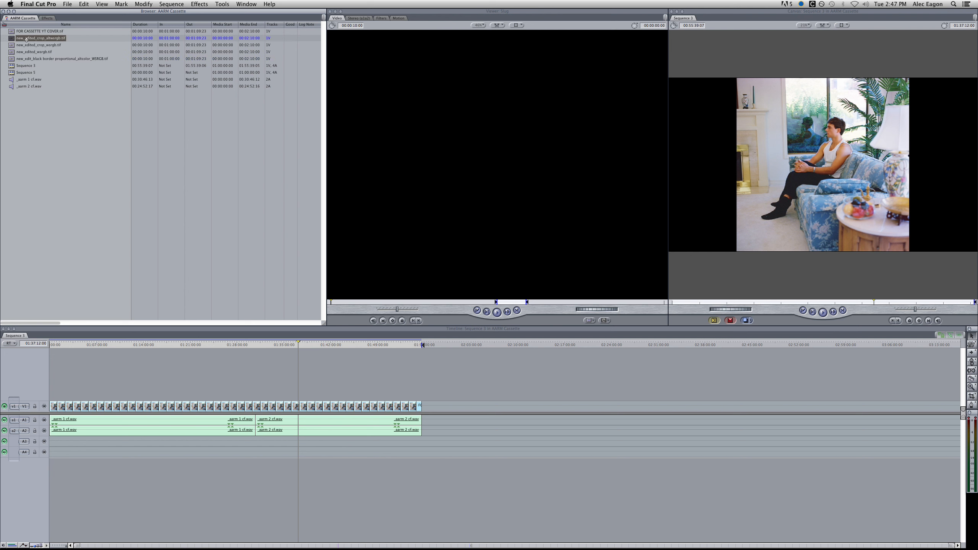
{"action": "double_click", "coordinate": [27, 39]}
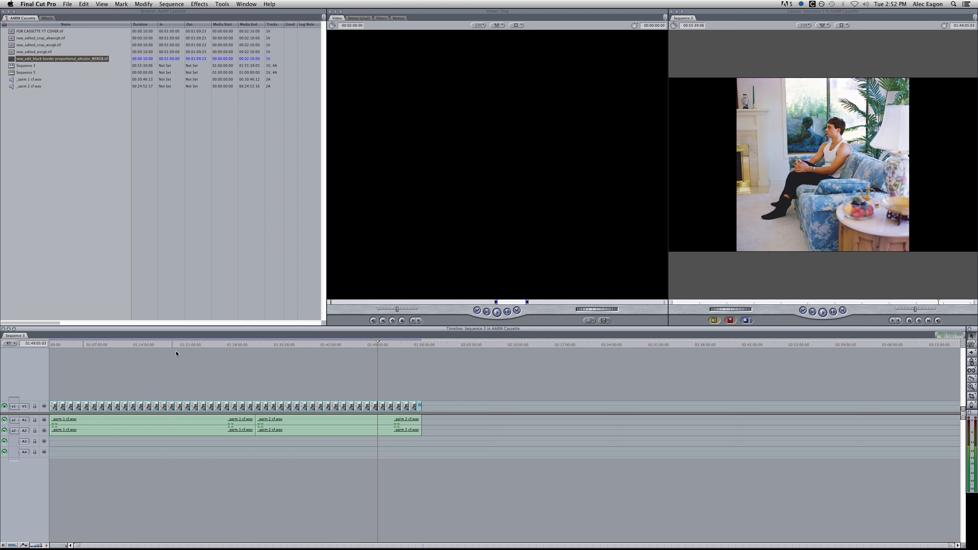
- Check along the sequence and mark an Out point at the end of the clips, at about 01:55:34
{"action": "left_click_drag", "start_coordinate": [179, 345], "coordinate": [190, 345]}
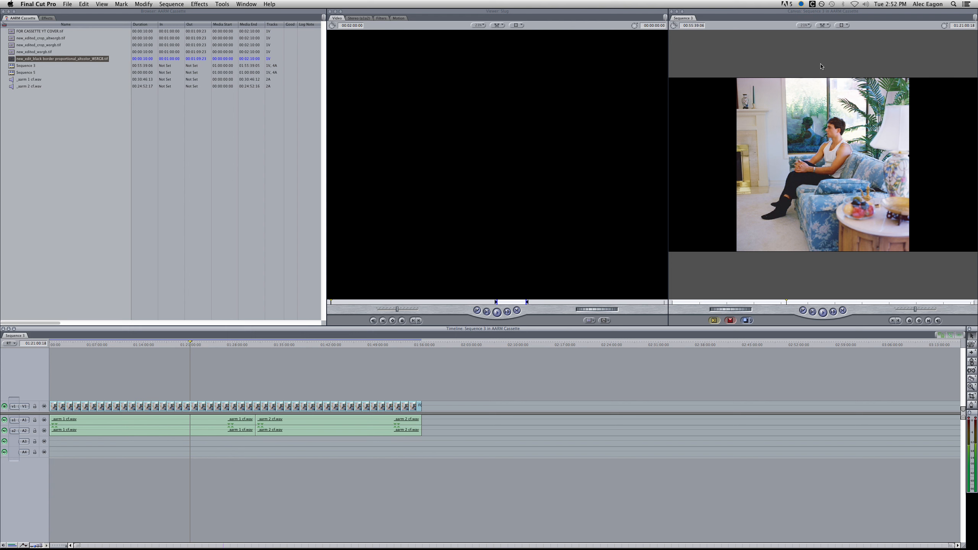
{"action": "left_click_drag", "start_coordinate": [261, 343], "coordinate": [268, 344]}
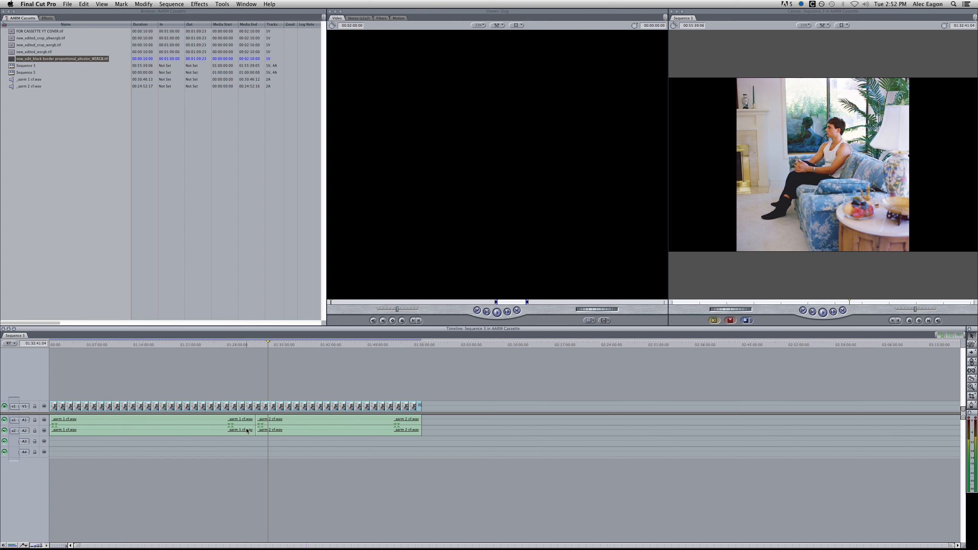
{"action": "left_click", "coordinate": [67, 4]}
{"action": "left_click", "coordinate": [485, 458]}
{"action": "left_click_drag", "start_coordinate": [410, 345], "coordinate": [421, 345]}
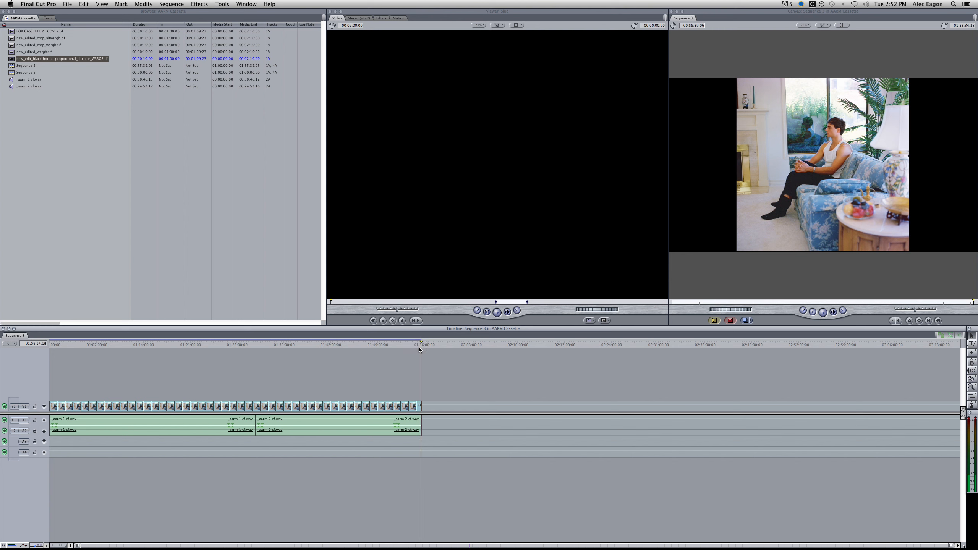
{"action": "key", "text": "o"}
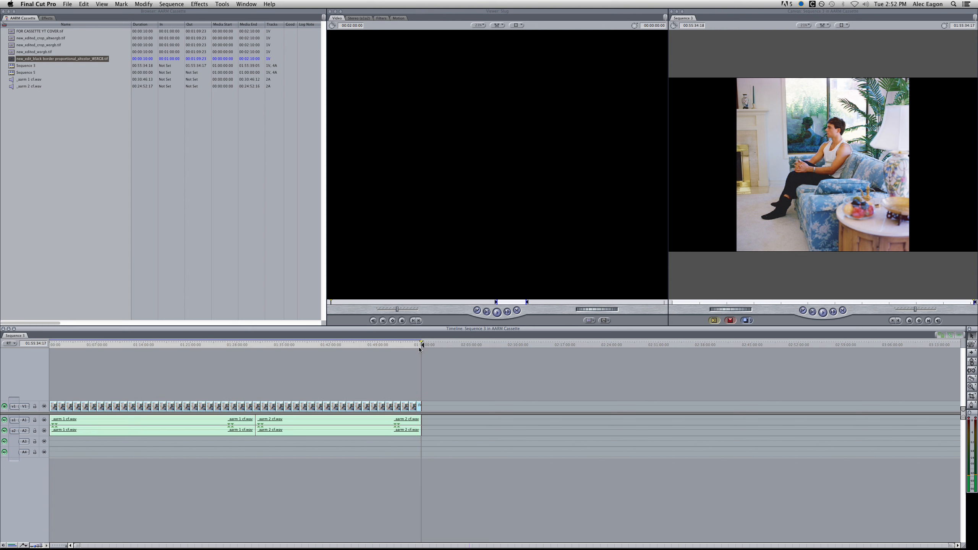
{"action": "left_click", "coordinate": [447, 342]}
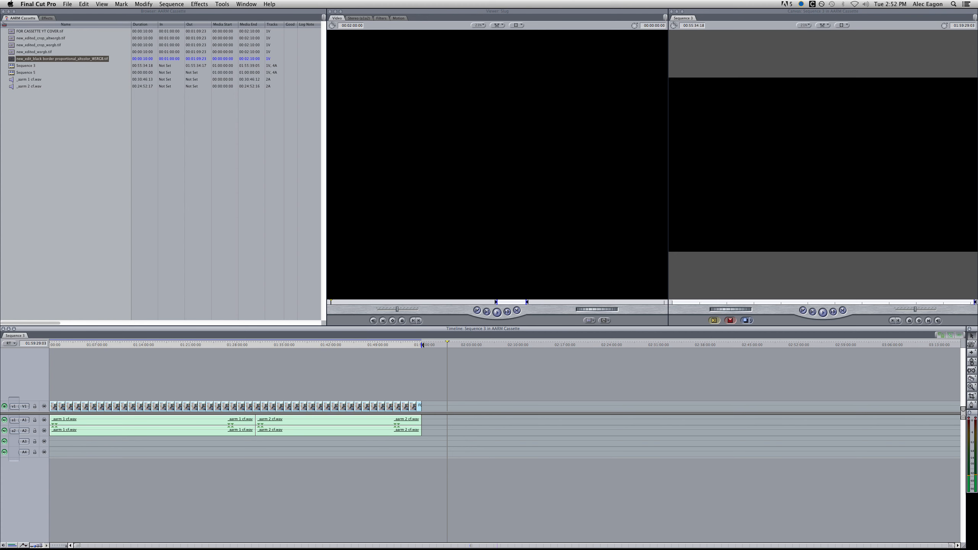
- Export the sequence as a self-contained movie named Master File, using current settings with audio and video and no markers
{"action": "left_click", "coordinate": [68, 3]}
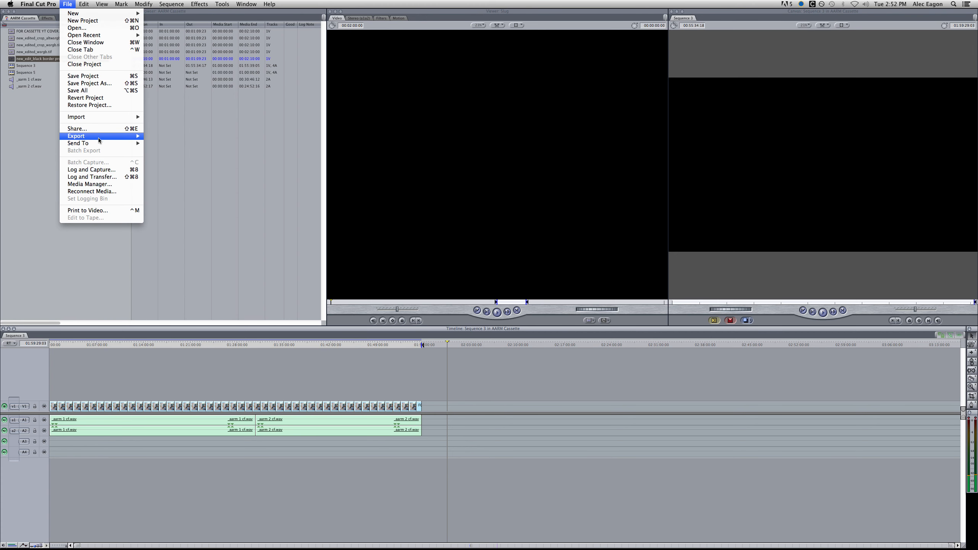
{"action": "mouse_move", "coordinate": [101, 136]}
{"action": "left_click", "coordinate": [162, 136]}
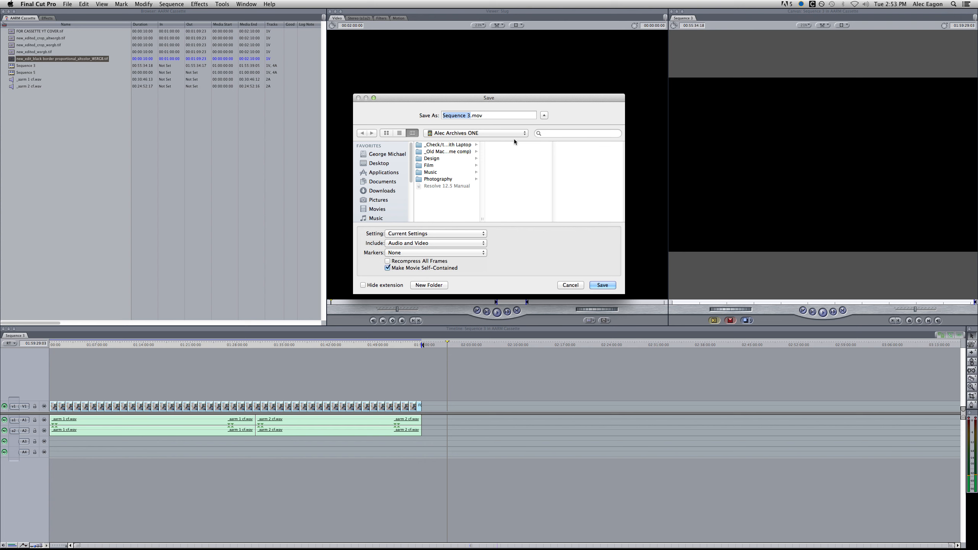
{"action": "type", "text": "Master File"}
{"action": "left_click", "coordinate": [603, 285]}
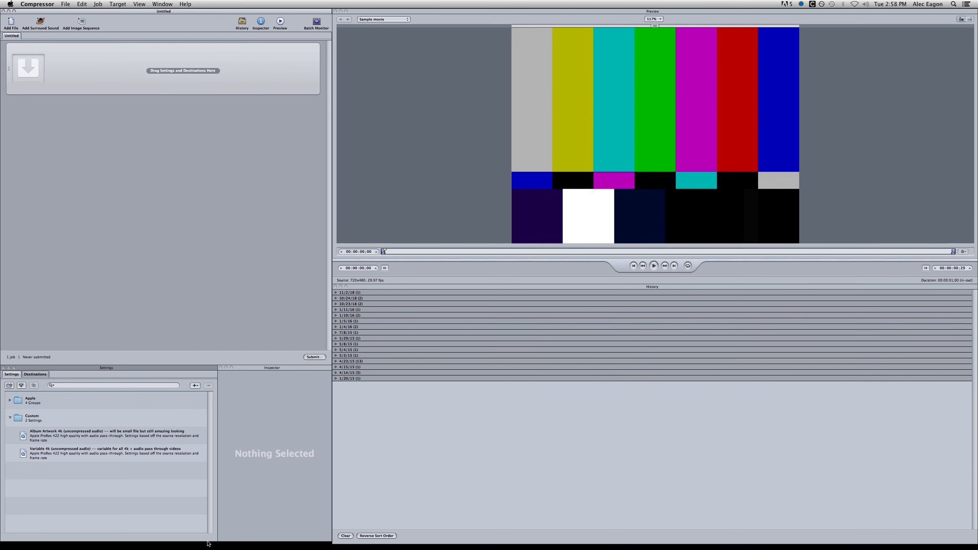
- In Finder, select 4k RAW.mov in the Film/2018 folder "17 – AARM [Cassette Rip 24/96 HDCD MII]" on the Archives ONE drive
{"action": "mouse_move", "coordinate": [207, 548]}
{"action": "left_click", "coordinate": [32, 535]}
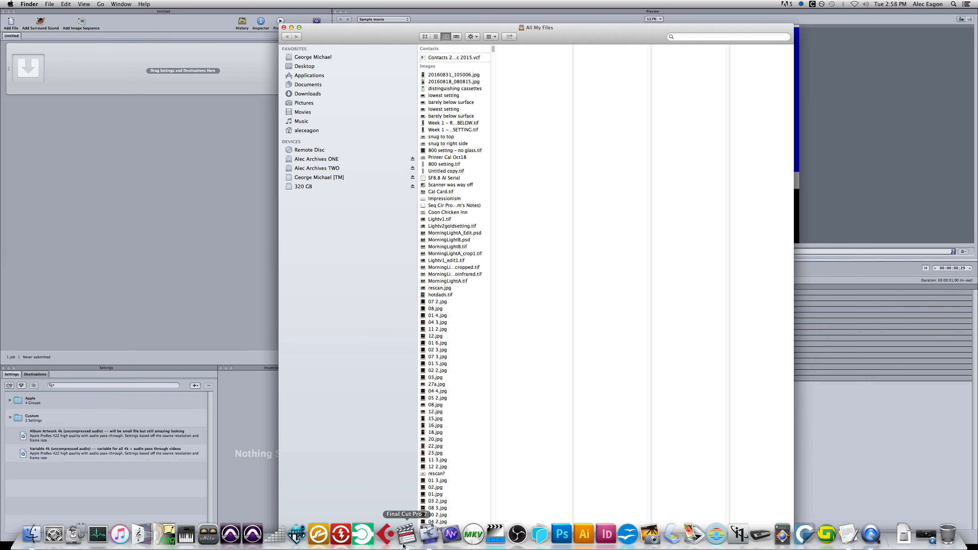
{"action": "left_click", "coordinate": [345, 159]}
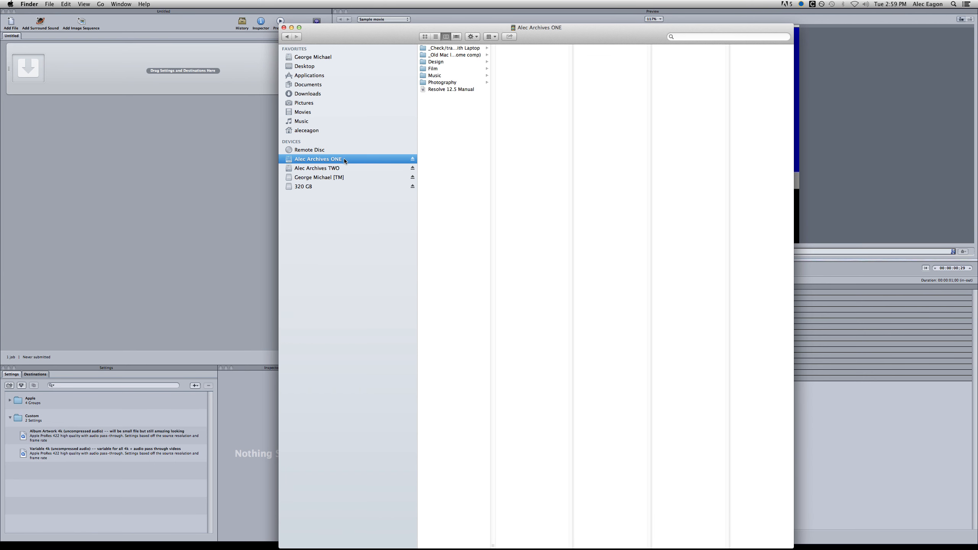
{"action": "left_click", "coordinate": [451, 70]}
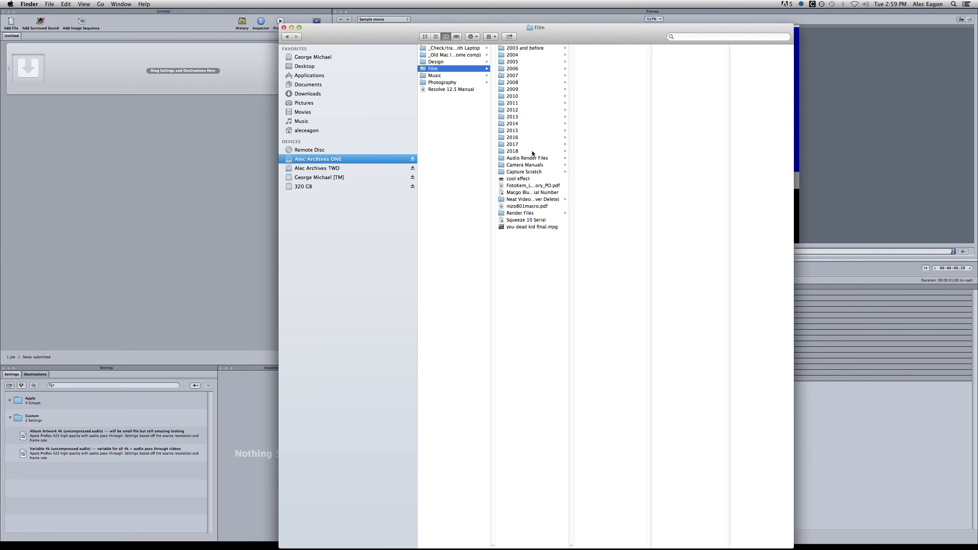
{"action": "left_click", "coordinate": [534, 151]}
{"action": "left_click", "coordinate": [604, 187]}
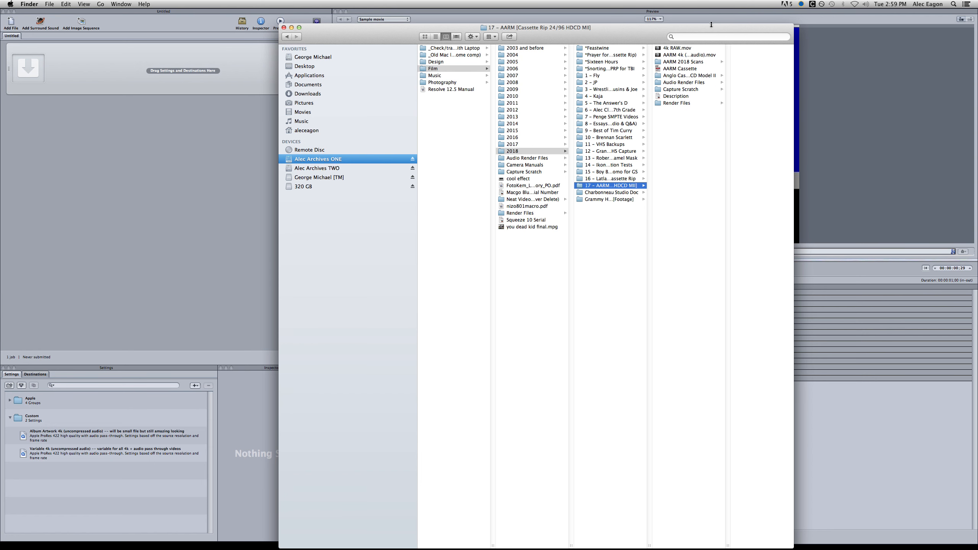
{"action": "left_click", "coordinate": [672, 48]}
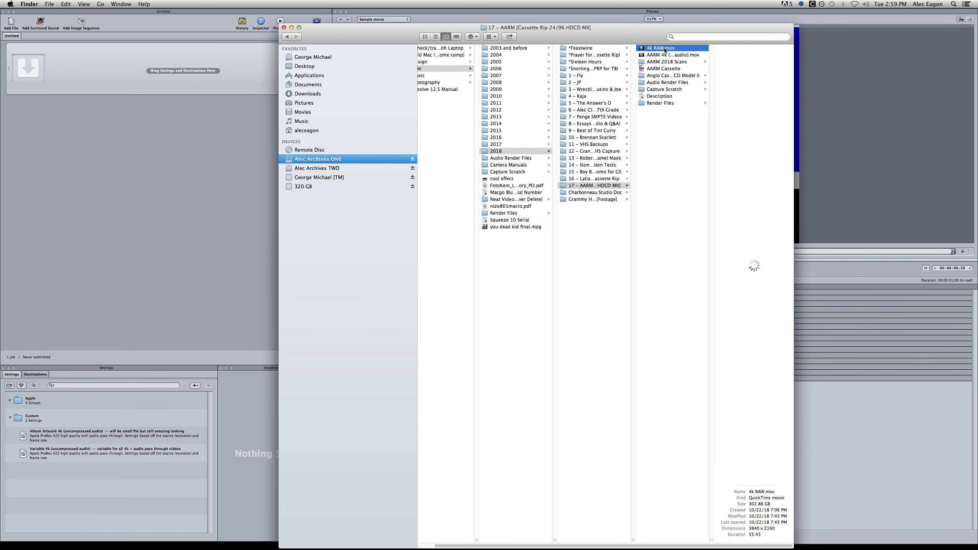
- Add 4k RAW.mov to the empty job in Compressor and put the Finder window away
{"action": "left_click_drag", "start_coordinate": [663, 50], "coordinate": [126, 131]}
{"action": "left_click", "coordinate": [398, 80]}
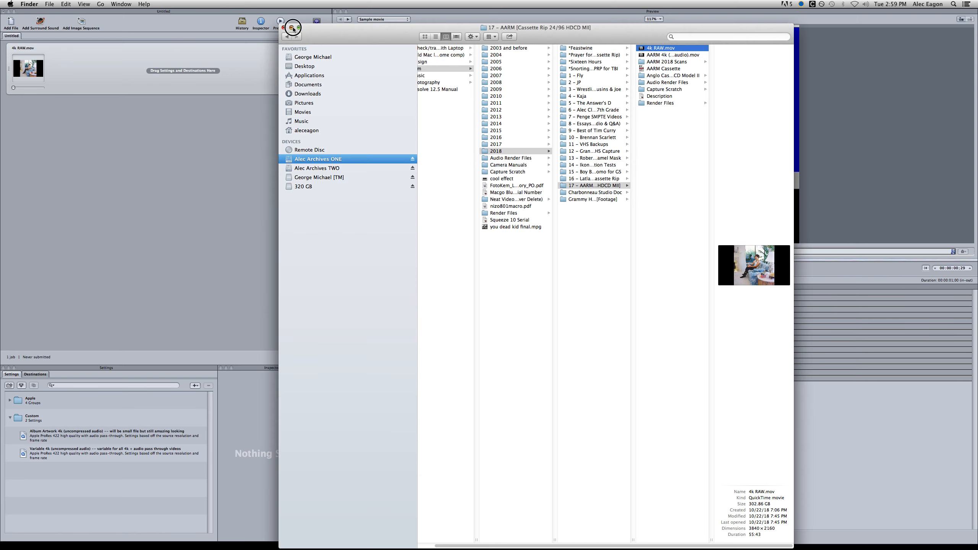
{"action": "left_click", "coordinate": [292, 28]}
{"action": "left_click", "coordinate": [212, 171]}
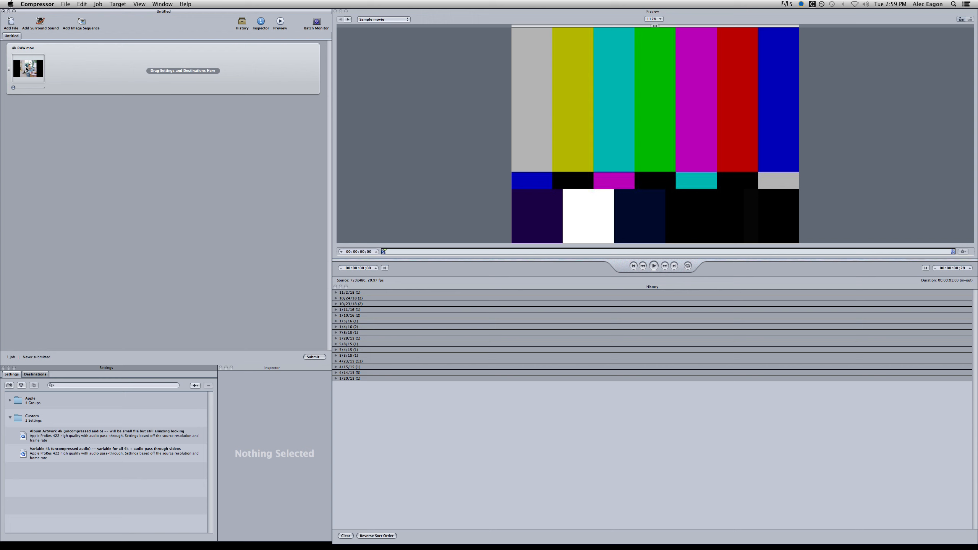
- Apply the custom setting "Album Artwork 4k (uncompressed audio)" to the 4k RAW.mov job
{"action": "left_click", "coordinate": [148, 452]}
{"action": "left_click", "coordinate": [82, 433]}
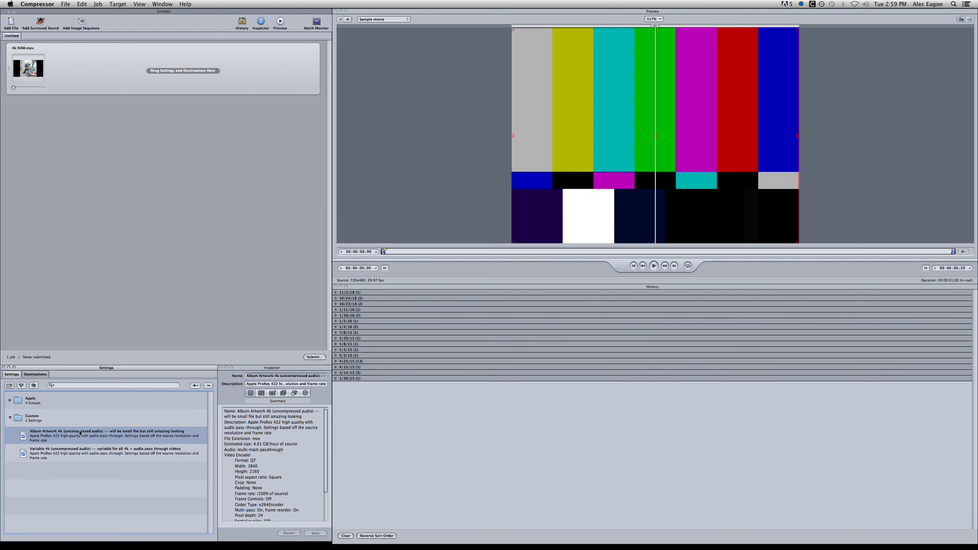
{"action": "left_click_drag", "start_coordinate": [80, 433], "coordinate": [125, 185]}
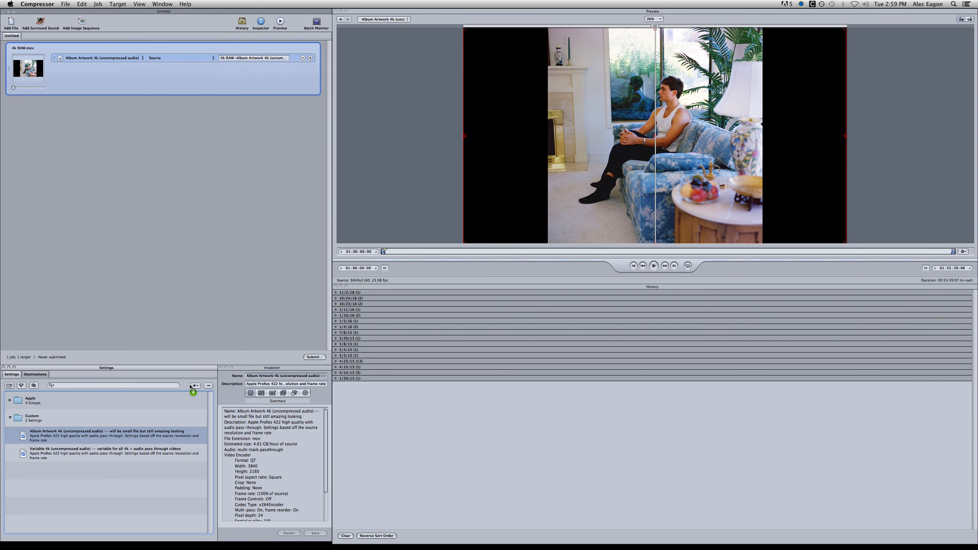
- Examine the encoder and video compression settings of the 4k RAW.mov job's target, including the x264Encoder data rate
{"action": "left_click", "coordinate": [127, 57]}
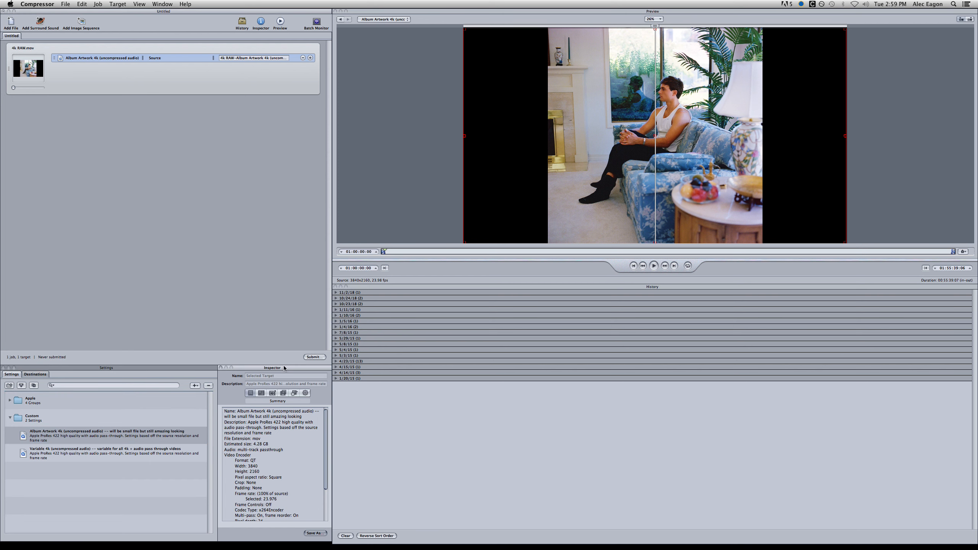
{"action": "left_click_drag", "start_coordinate": [283, 368], "coordinate": [285, 371]}
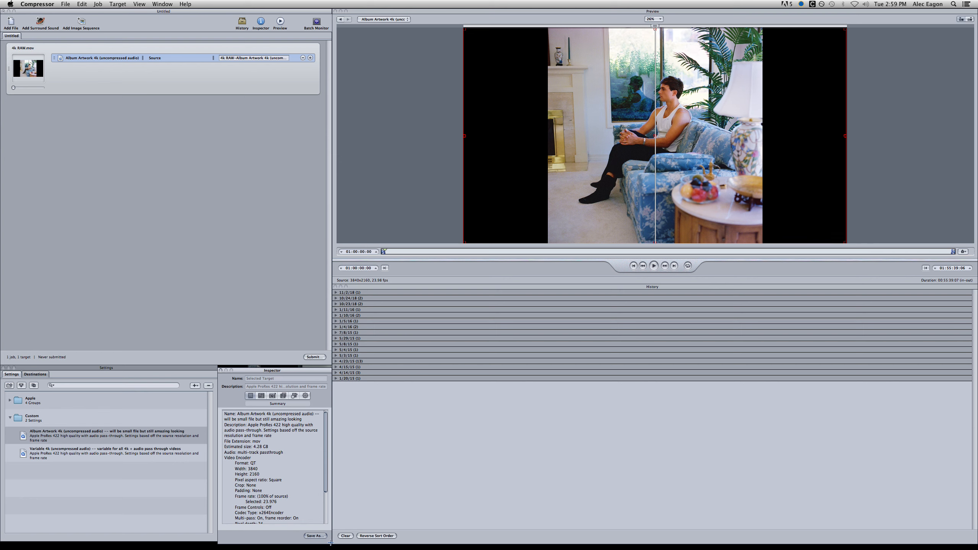
{"action": "left_click_drag", "start_coordinate": [298, 371], "coordinate": [299, 368]}
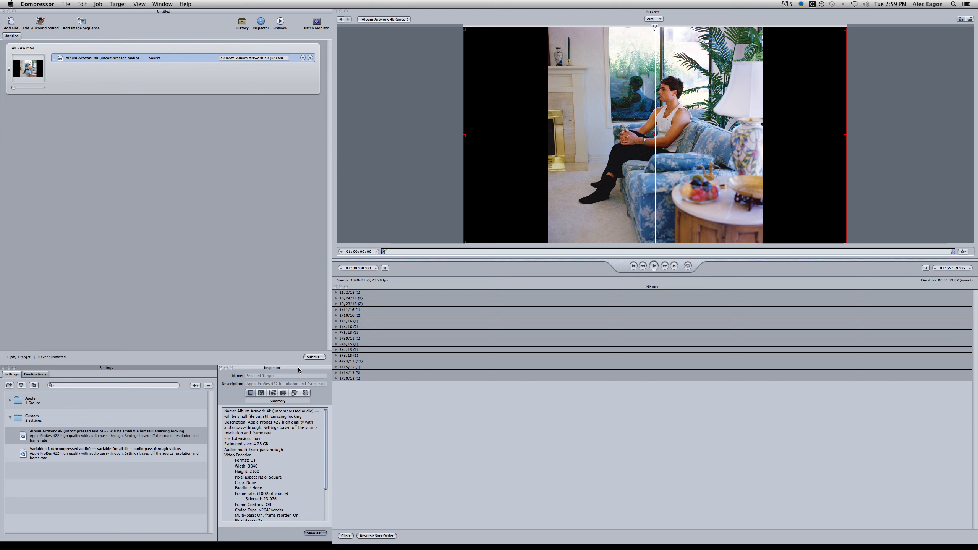
{"action": "left_click", "coordinate": [261, 393]}
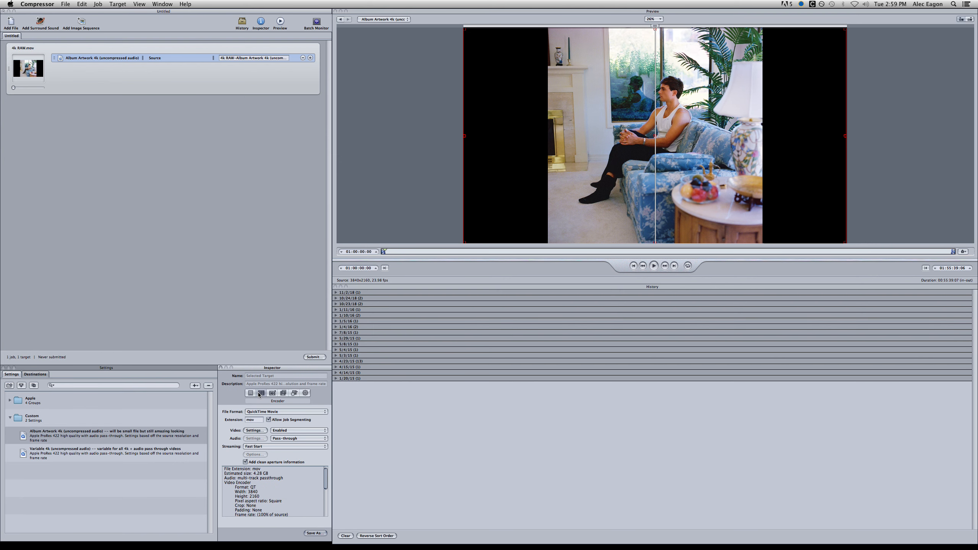
{"action": "left_click", "coordinate": [251, 393]}
{"action": "left_click", "coordinate": [261, 393]}
{"action": "left_click", "coordinate": [250, 430]}
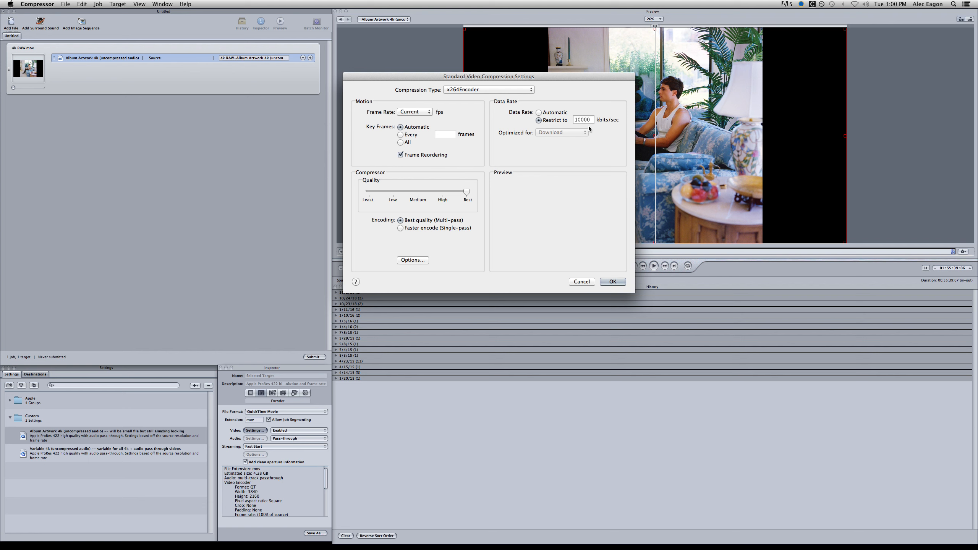
{"action": "left_click", "coordinate": [612, 282]}
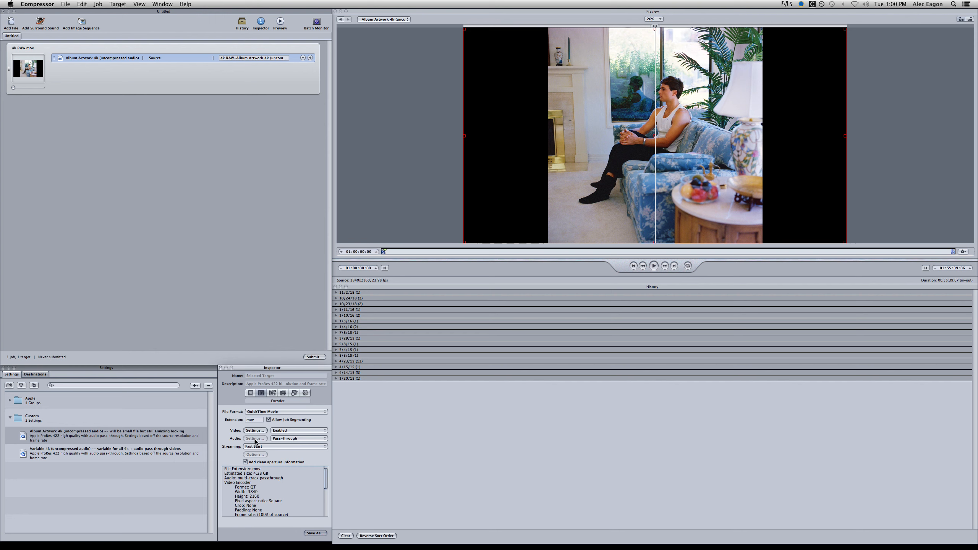
- Review the target's audio Pass-through option, file format choices and video compression settings, keeping the QuickTime Movie format
{"action": "left_click", "coordinate": [285, 439]}
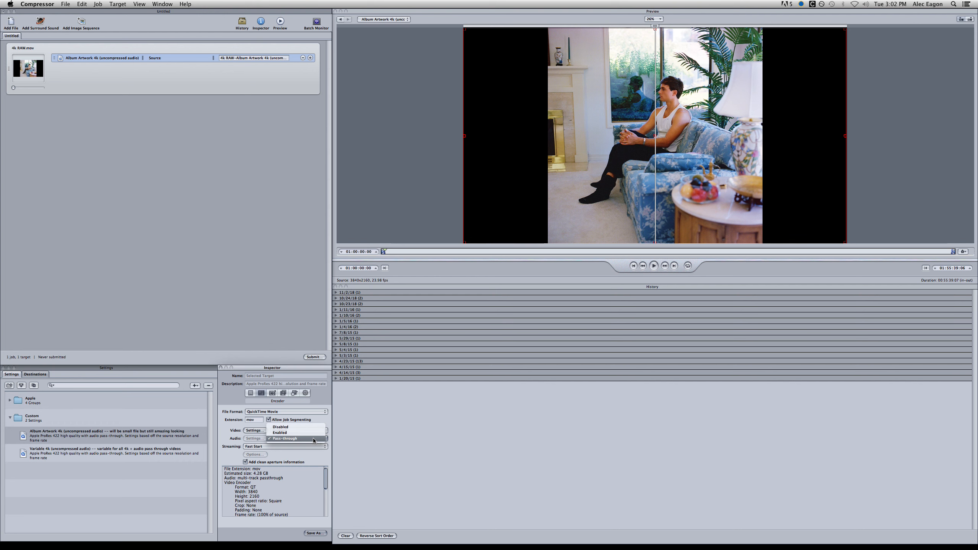
{"action": "left_click", "coordinate": [314, 439]}
{"action": "left_click", "coordinate": [299, 430]}
{"action": "left_click", "coordinate": [309, 411]}
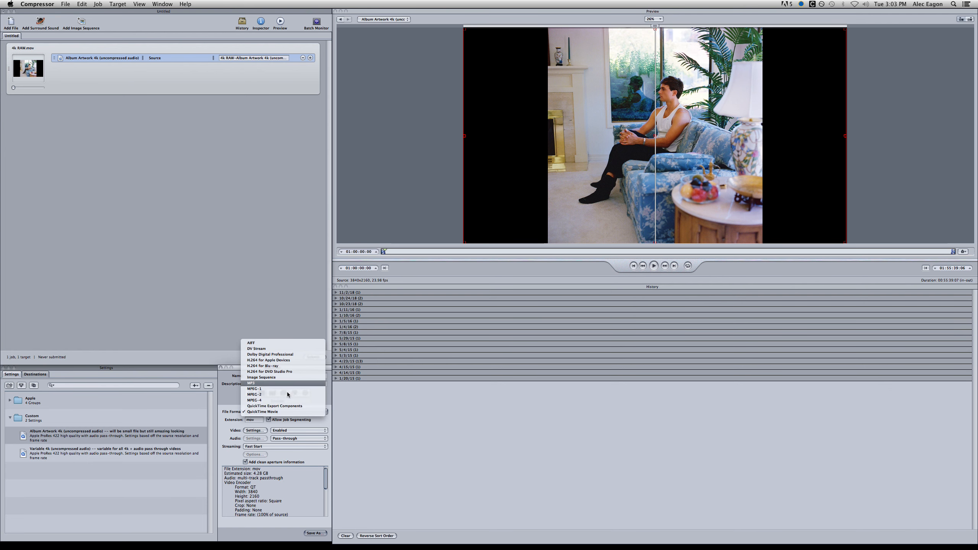
{"action": "left_click", "coordinate": [287, 412]}
{"action": "left_click", "coordinate": [255, 431]}
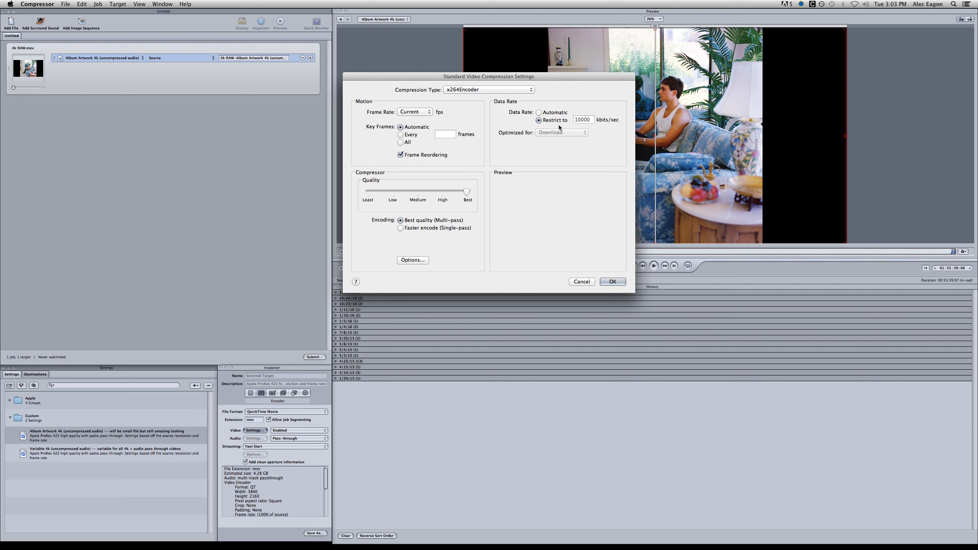
{"action": "left_click", "coordinate": [614, 282]}
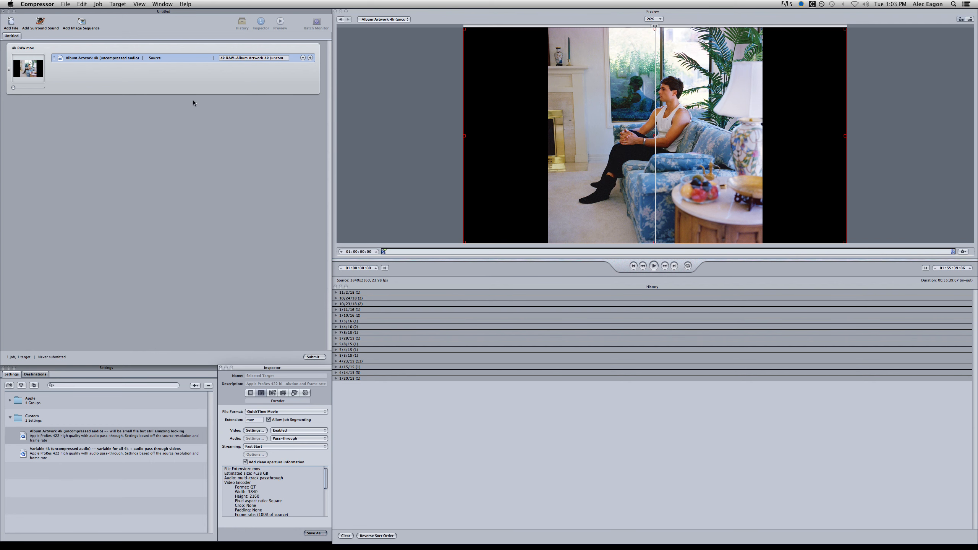
- Submit the 4k RAW.mov batch for encoding under the name "Anglo Arts Cassette"
{"action": "left_click", "coordinate": [185, 74]}
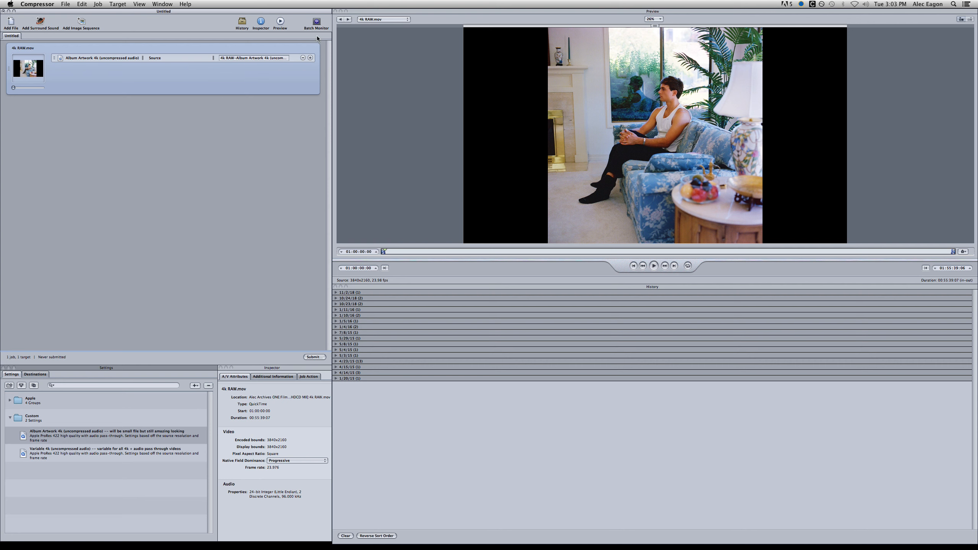
{"action": "left_click", "coordinate": [320, 358]}
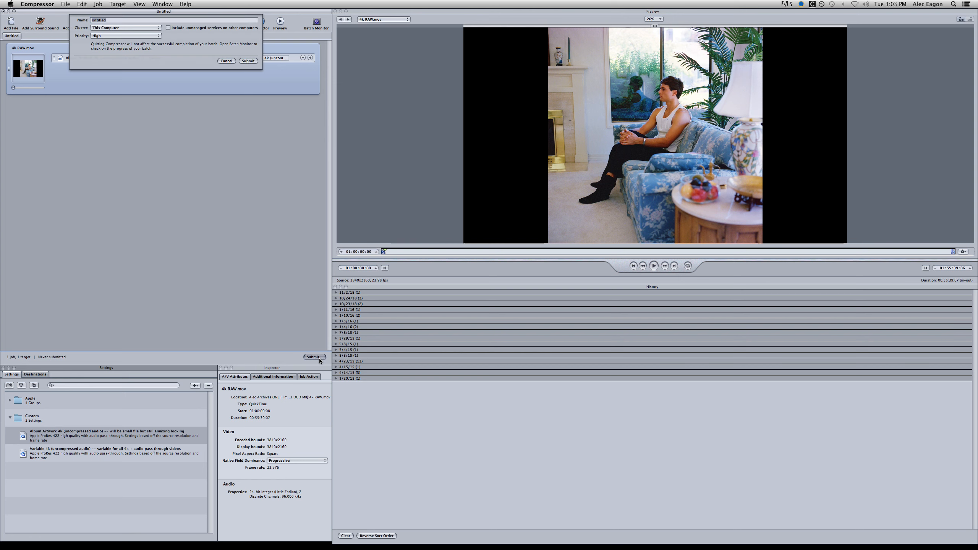
{"action": "type", "text": "A"}
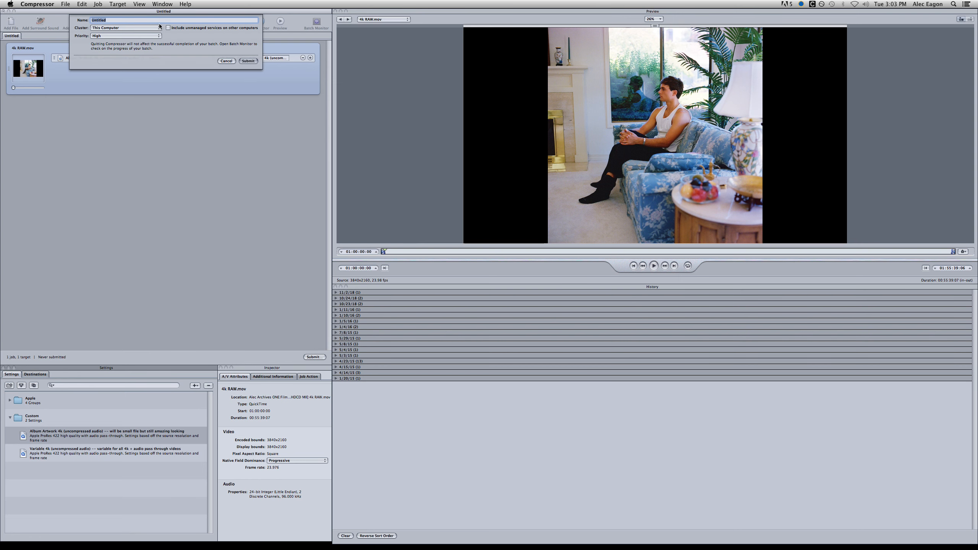
{"action": "type", "text": "ngli"}
{"action": "type", "text": "o Arts C"}
{"action": "type", "text": "assette"}
{"action": "key", "text": "Return"}
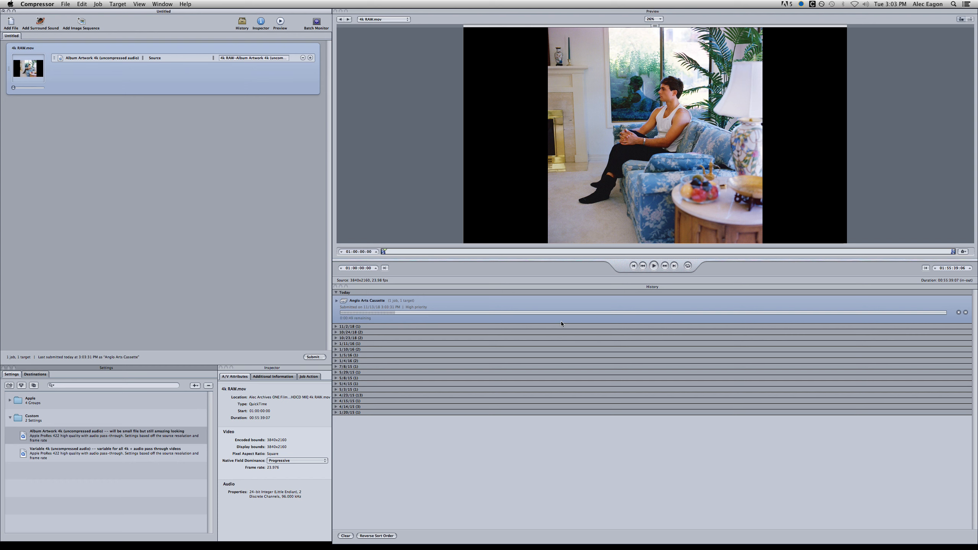
{"action": "mouse_move", "coordinate": [397, 538]}
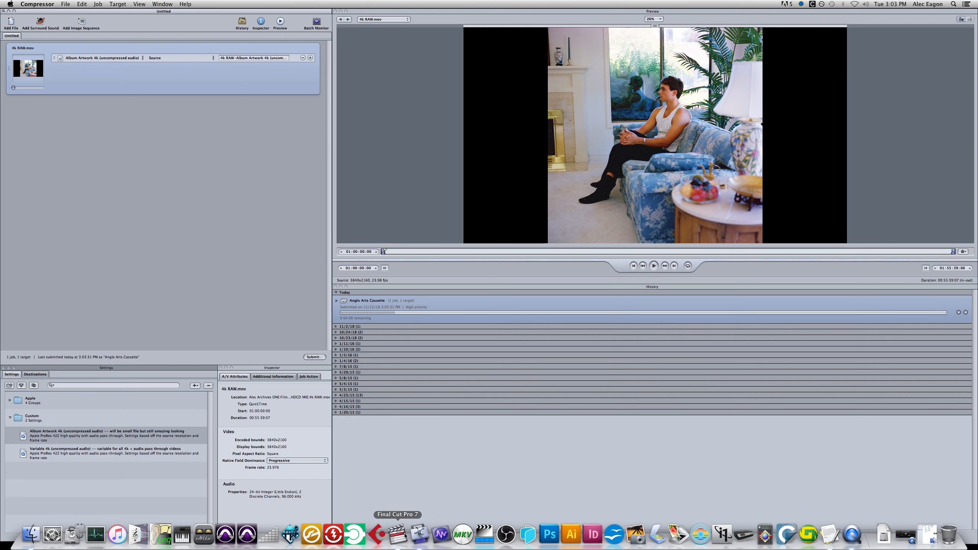
{"action": "left_click", "coordinate": [959, 312]}
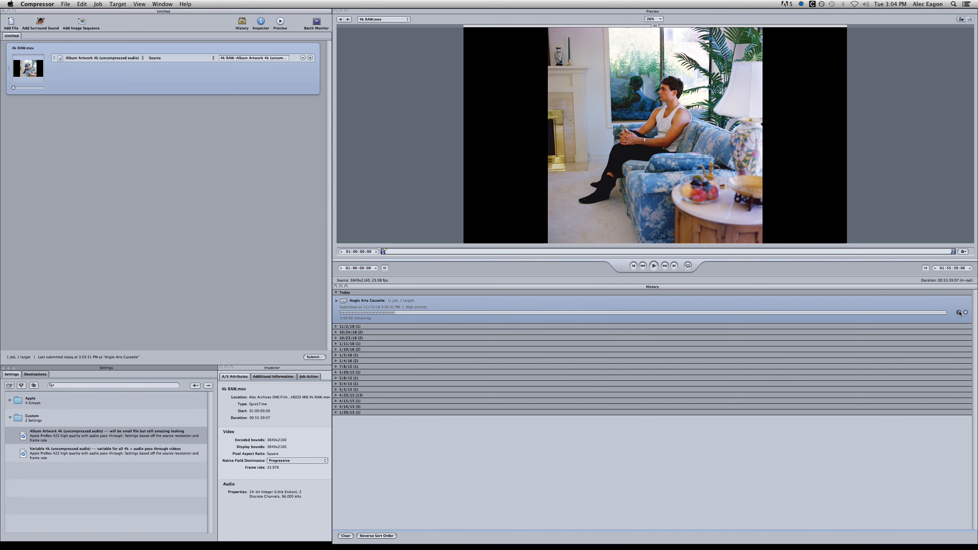
- Switch to Finder, enlarge the window and examine the file details of 4k RAW.mov, including its size and duration
{"action": "mouse_move", "coordinate": [73, 537]}
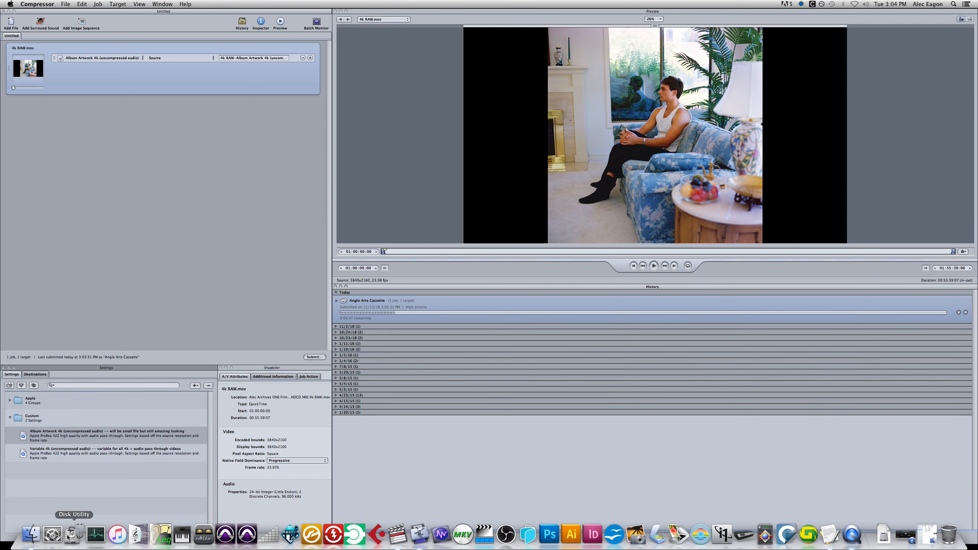
{"action": "left_click", "coordinate": [32, 535]}
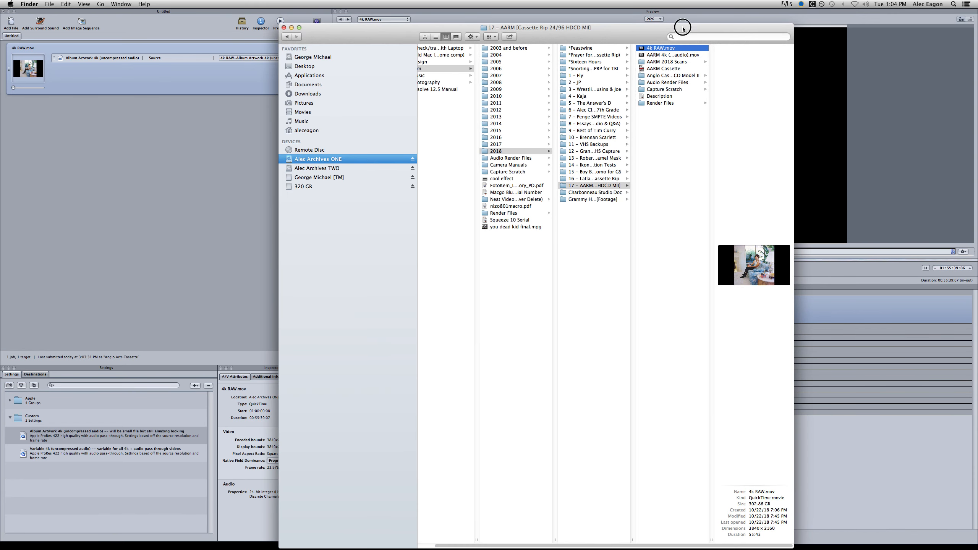
{"action": "left_click_drag", "start_coordinate": [683, 28], "coordinate": [471, 13]}
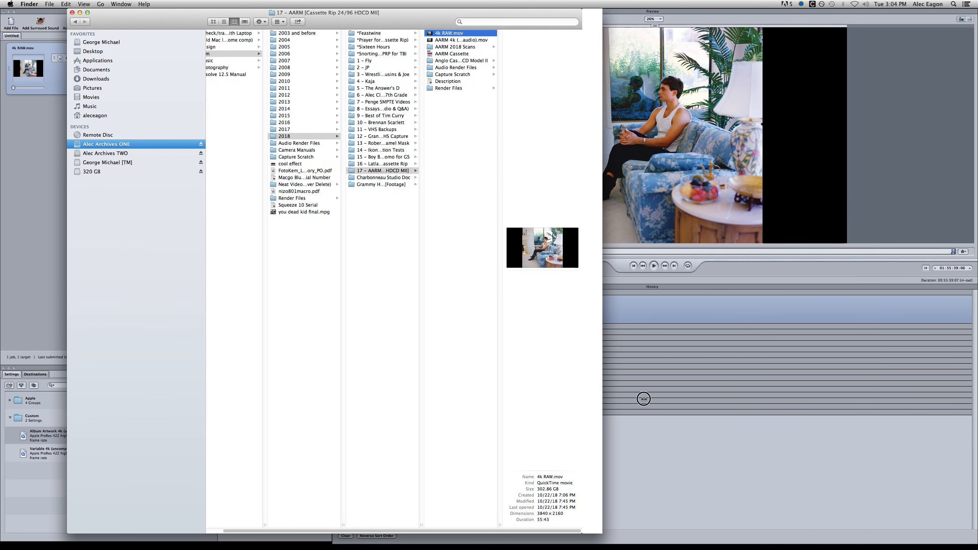
{"action": "left_click_drag", "start_coordinate": [644, 399], "coordinate": [892, 400]}
{"action": "mouse_move", "coordinate": [724, 330]}
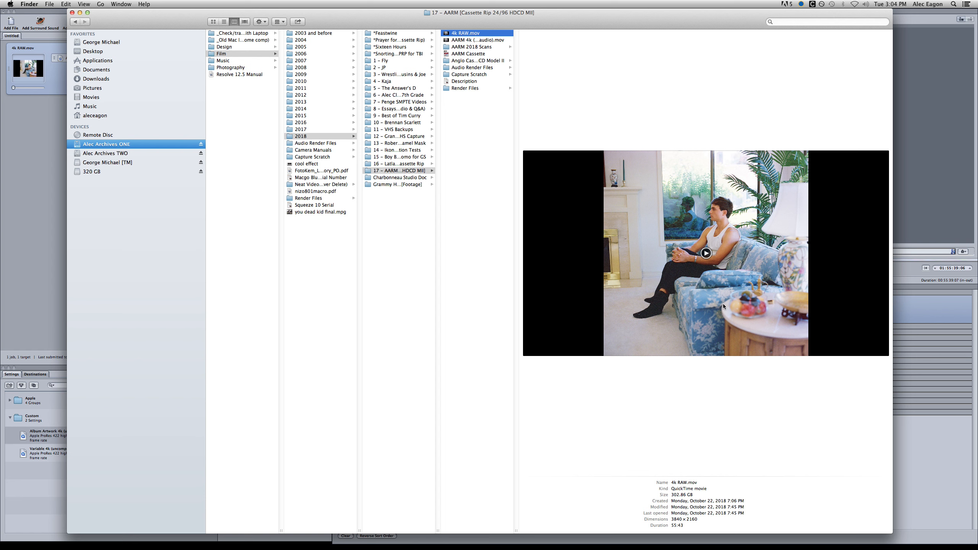
{"action": "left_click_drag", "start_coordinate": [703, 496], "coordinate": [672, 525]}
{"action": "left_click", "coordinate": [704, 496]}
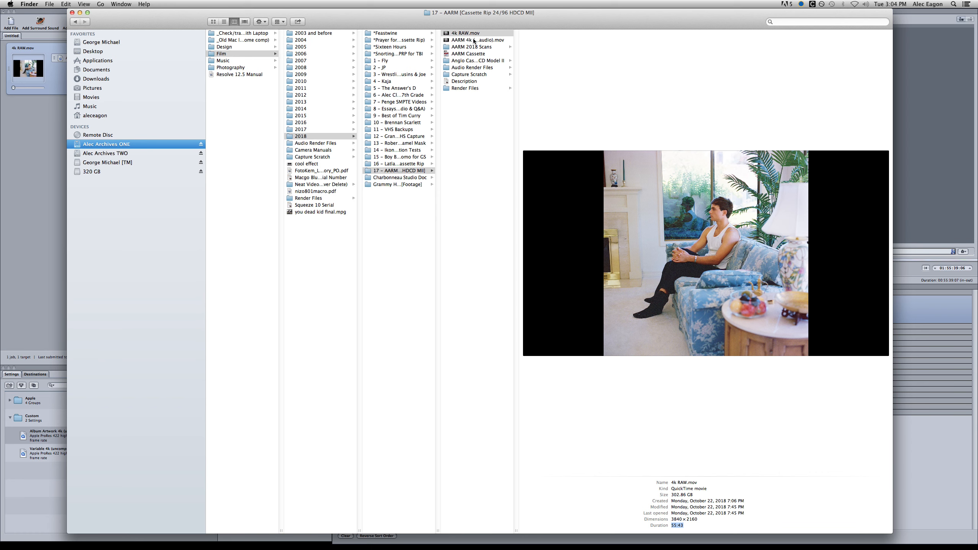
- Widen the file column and compare the details of "AARM 4k (x264 10k vid + uncompressed audio).mov" with those of 4k RAW.mov
{"action": "left_click_drag", "start_coordinate": [518, 531], "coordinate": [582, 531]}
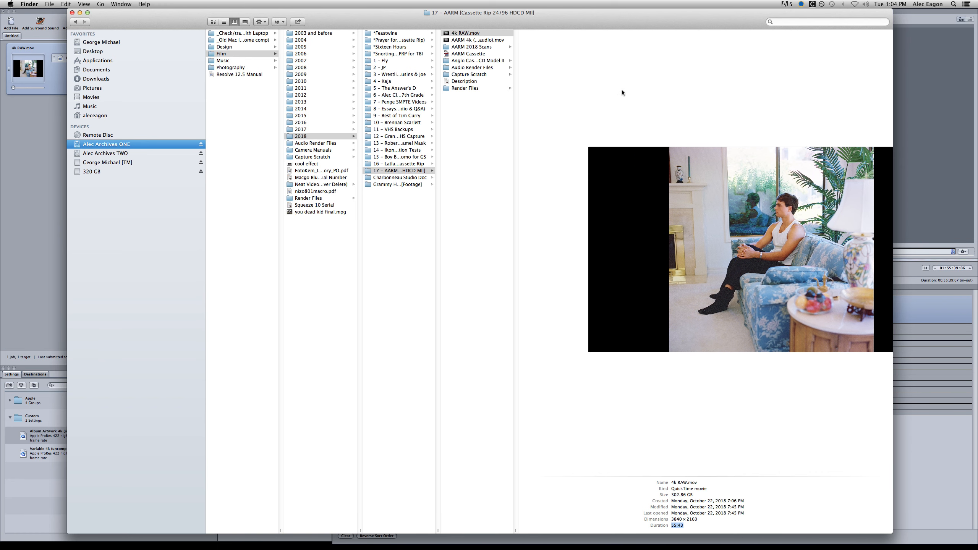
{"action": "left_click_drag", "start_coordinate": [566, 12], "coordinate": [467, 12]}
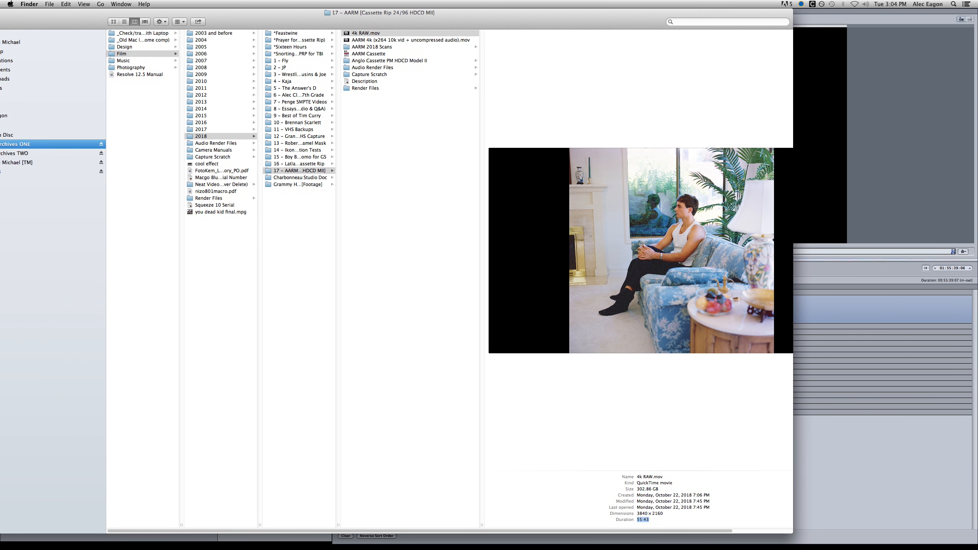
{"action": "left_click", "coordinate": [404, 41]}
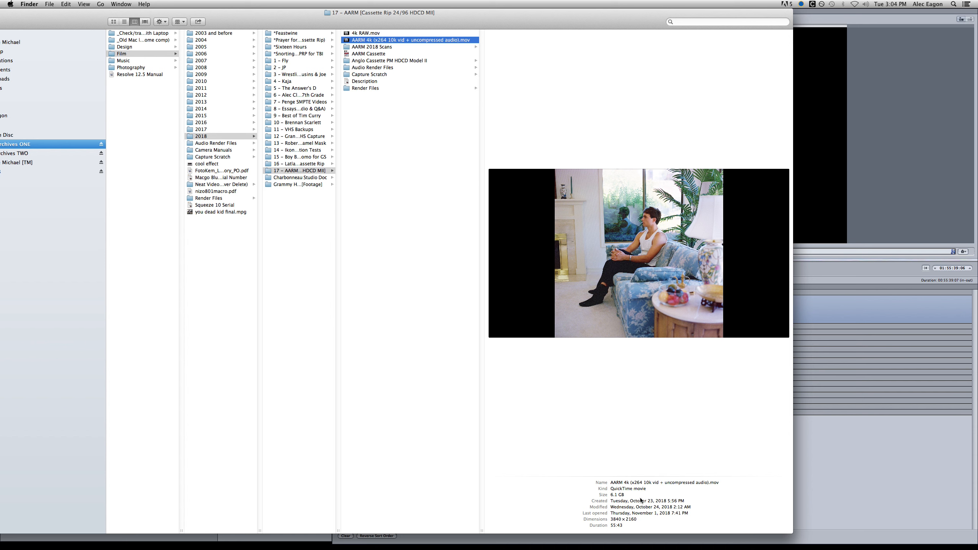
{"action": "left_click", "coordinate": [371, 34]}
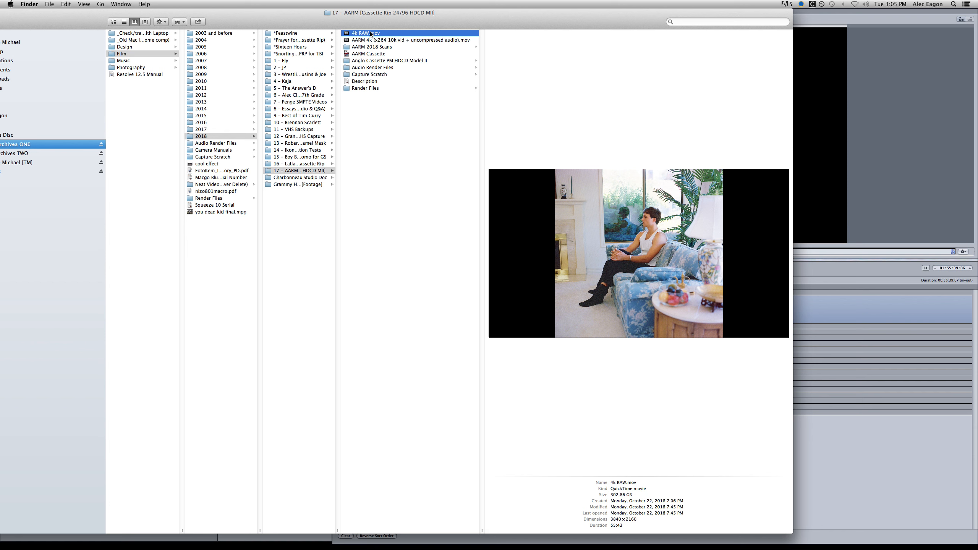
{"action": "left_click", "coordinate": [372, 41]}
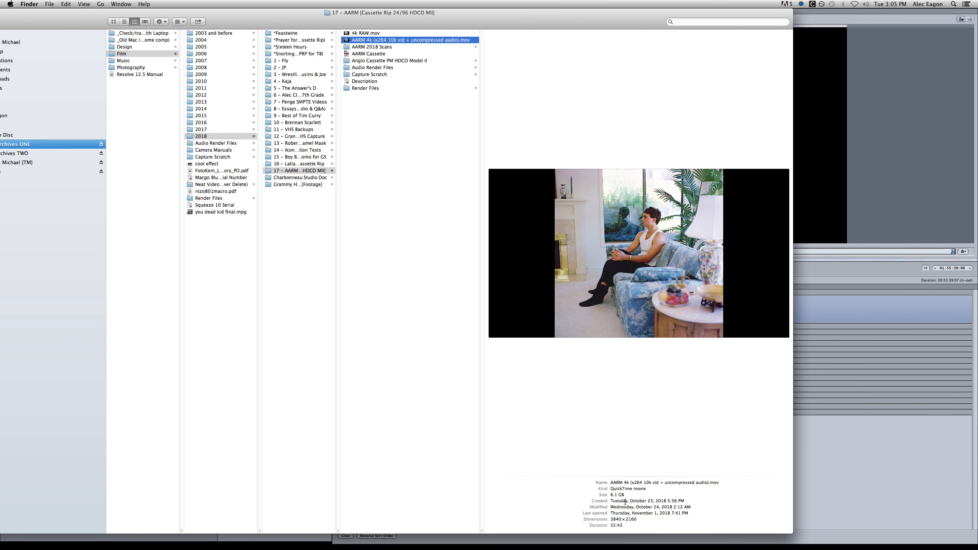
{"action": "left_click_drag", "start_coordinate": [637, 519], "coordinate": [610, 520]}
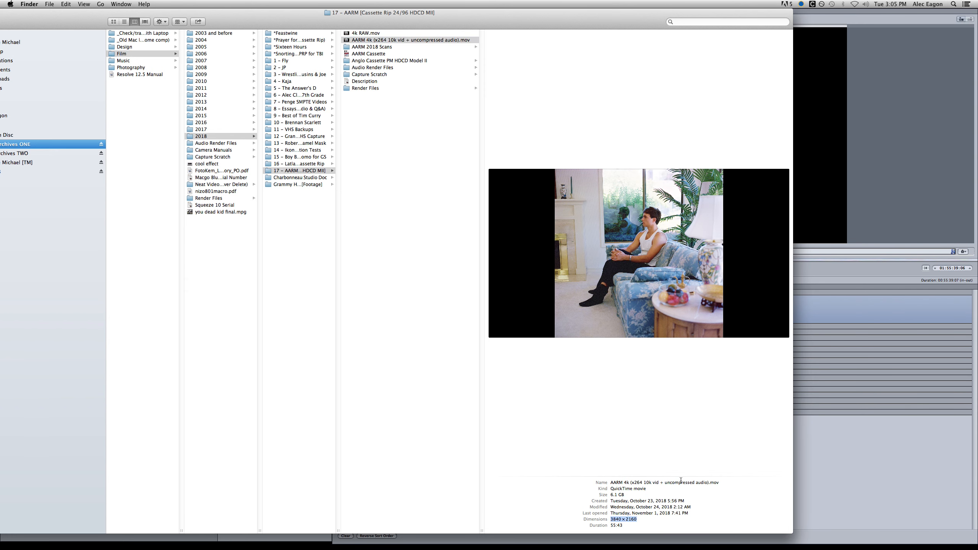
{"action": "left_click_drag", "start_coordinate": [790, 532], "coordinate": [761, 403]}
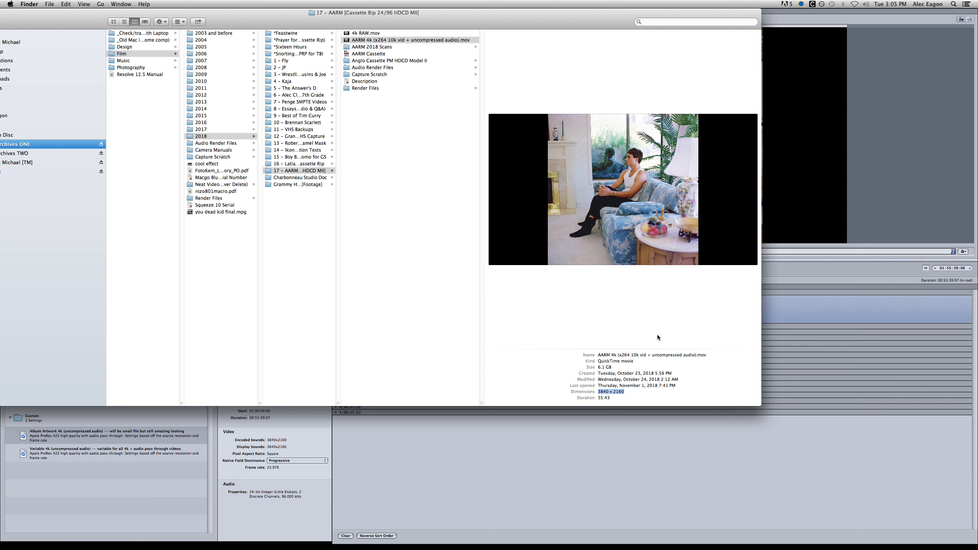
- In the folder "16 – Latlaus Sky (Something Like) 24/96 Cassette Rip", view the J-card image and check the x264 movie's file size
{"action": "mouse_move", "coordinate": [662, 235]}
{"action": "left_click", "coordinate": [306, 166]}
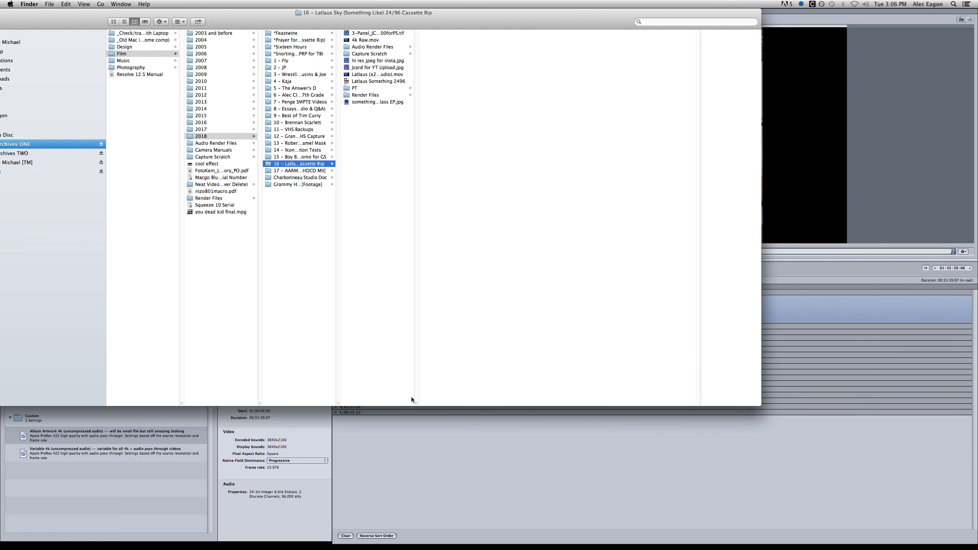
{"action": "double_click", "coordinate": [415, 401]}
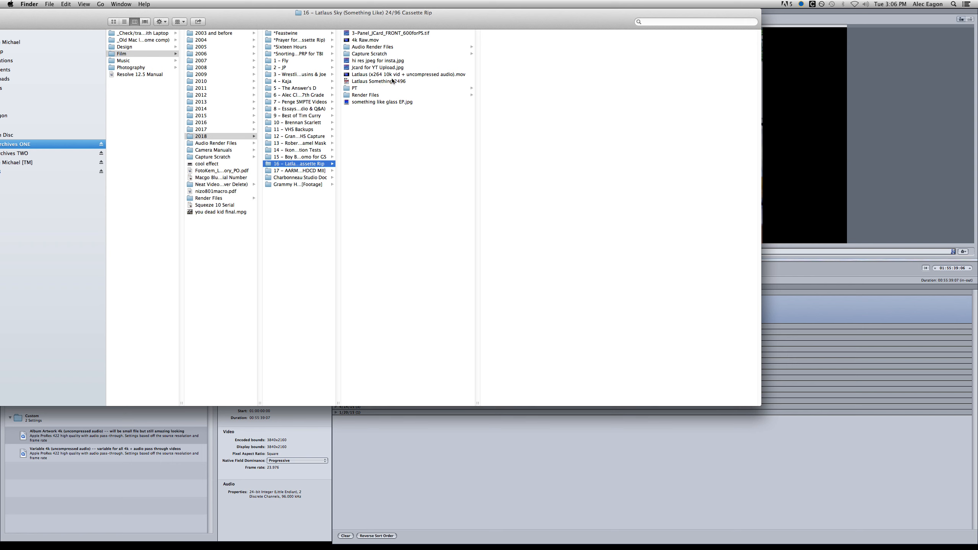
{"action": "left_click", "coordinate": [393, 67]}
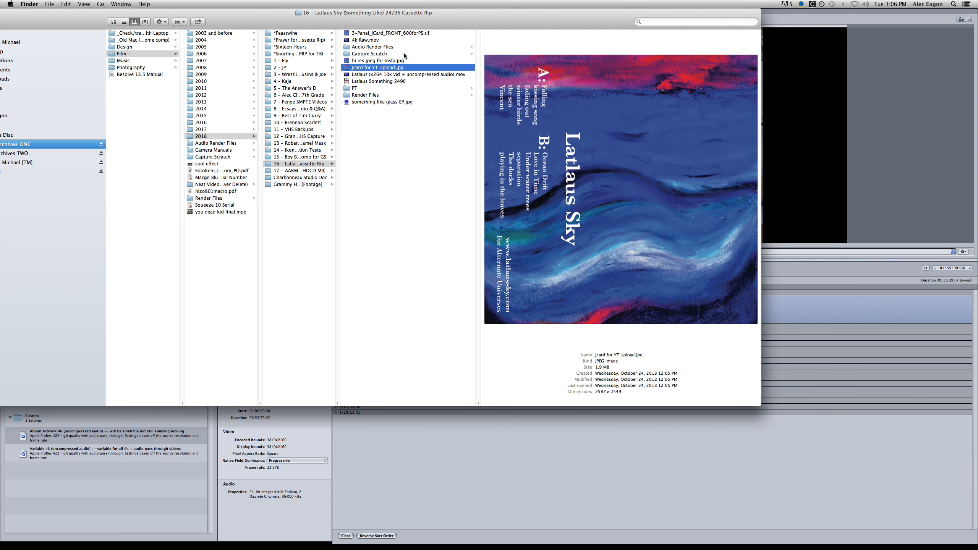
{"action": "left_click", "coordinate": [404, 74]}
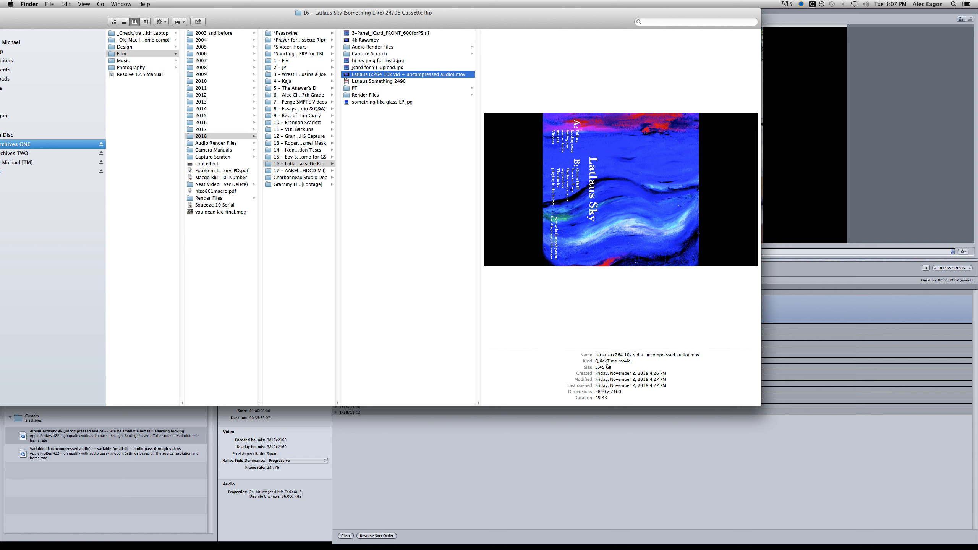
{"action": "left_click_drag", "start_coordinate": [613, 368], "coordinate": [593, 368]}
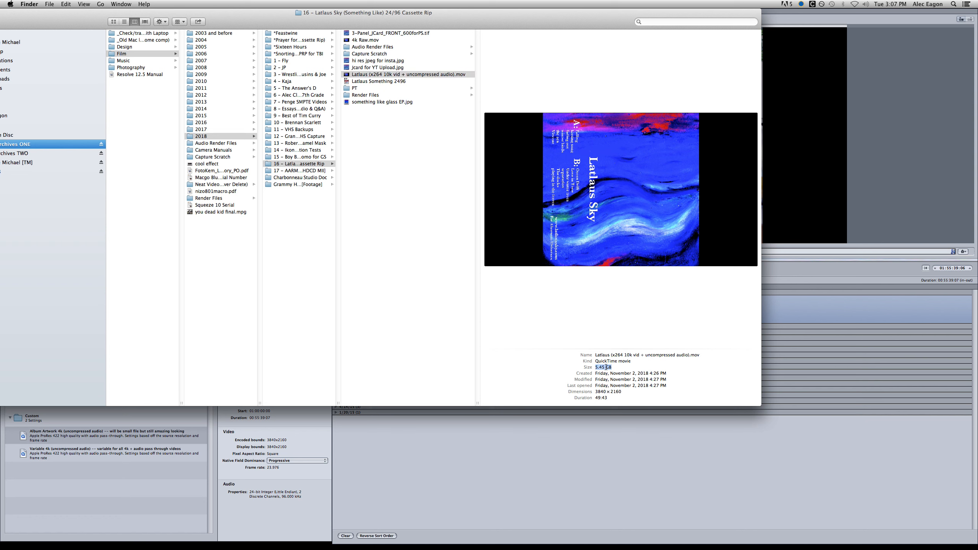